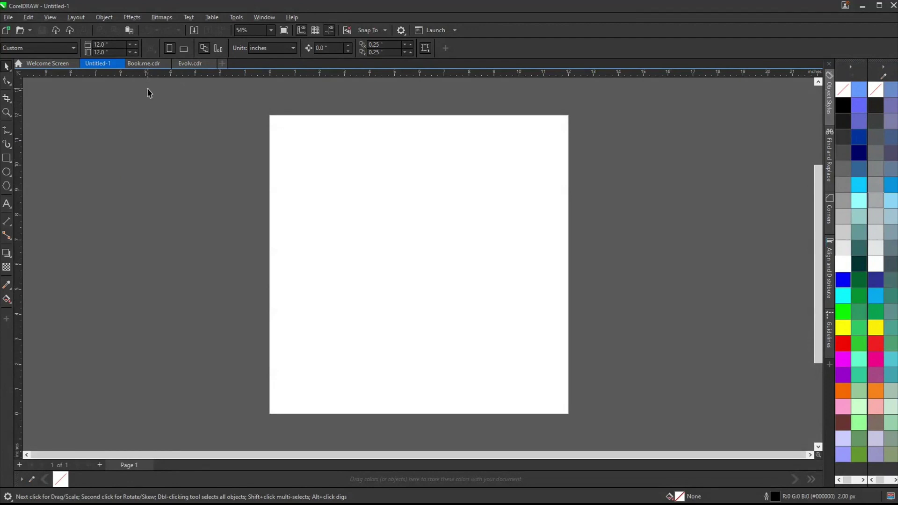
Step: Copy the Book.me logo from Book.me.cdr into the Untitled-1 document
click(143, 64)
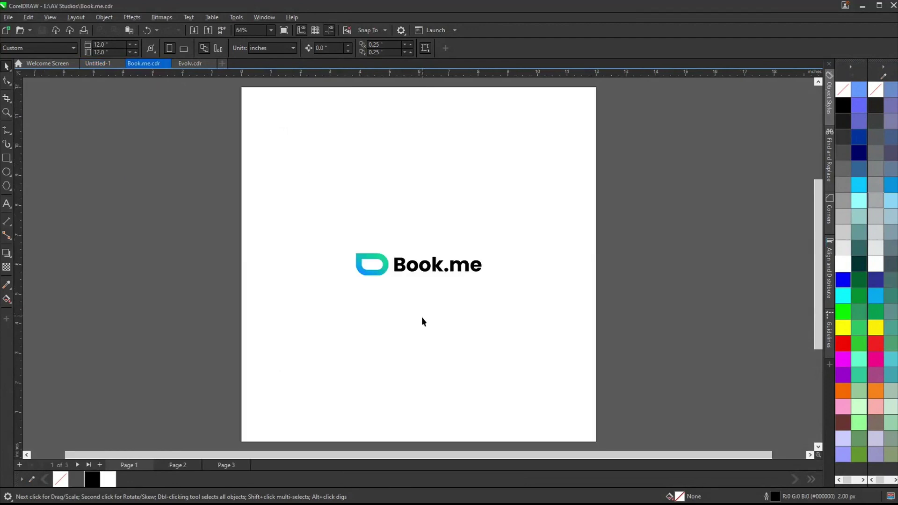
click(387, 261)
key(ctrl+Tab)
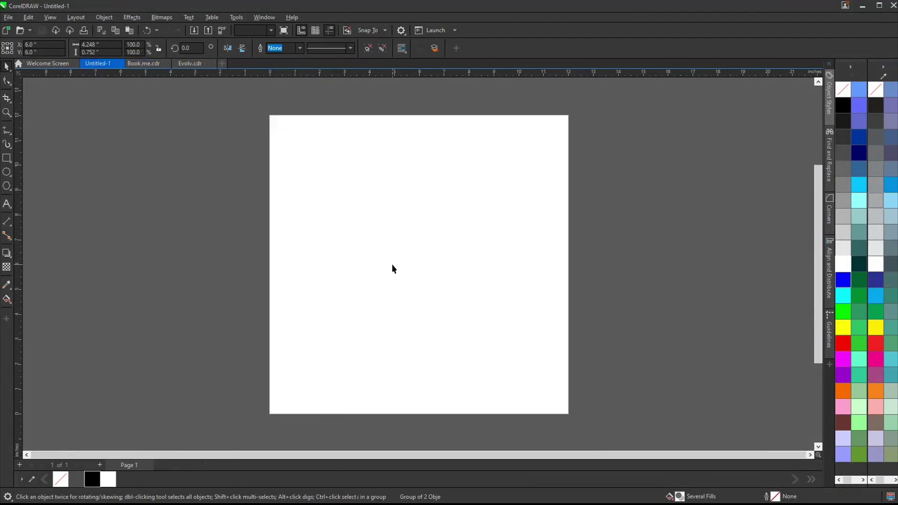
key(ctrl+v)
click(487, 275)
key(z)
drag(330, 241, 482, 338)
key(space)
click(399, 178)
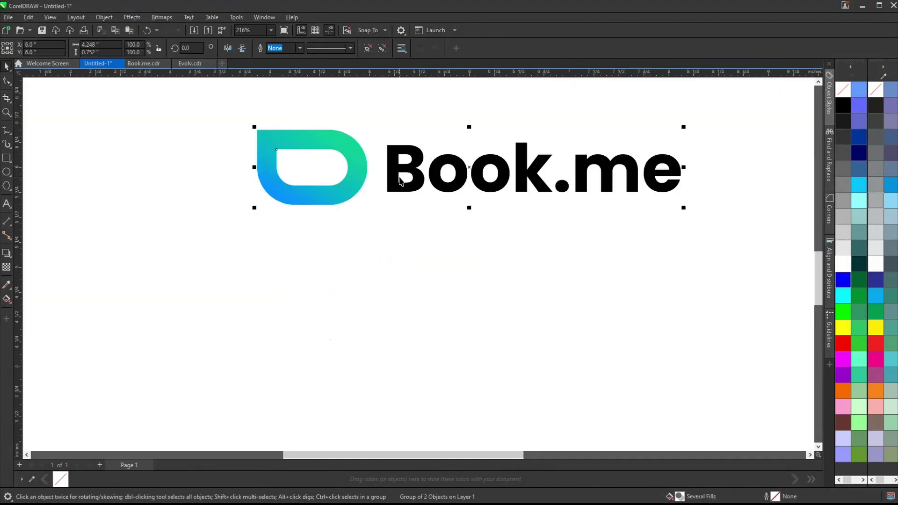
Step: Ungroup the pasted logo and delete the Book.me wordmark, keeping only the gradient icon
key(ctrl+u)
key(Escape)
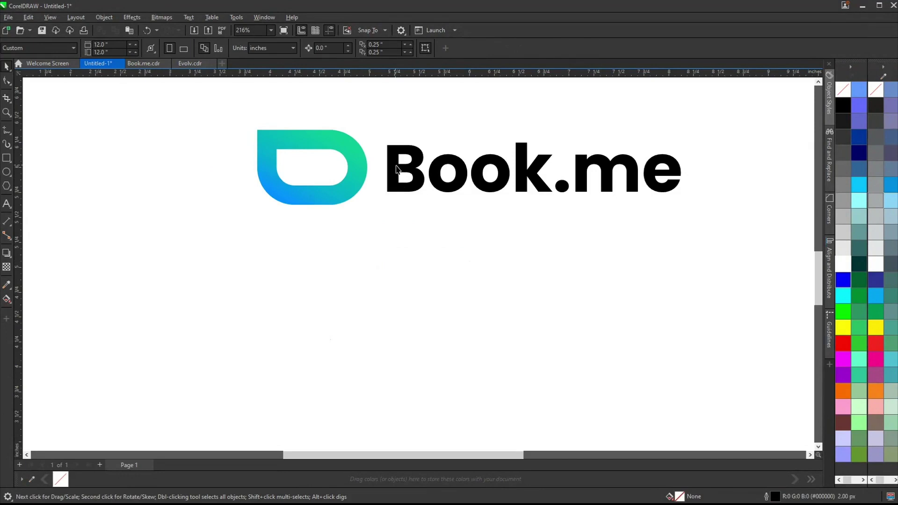
click(393, 164)
key(Delete)
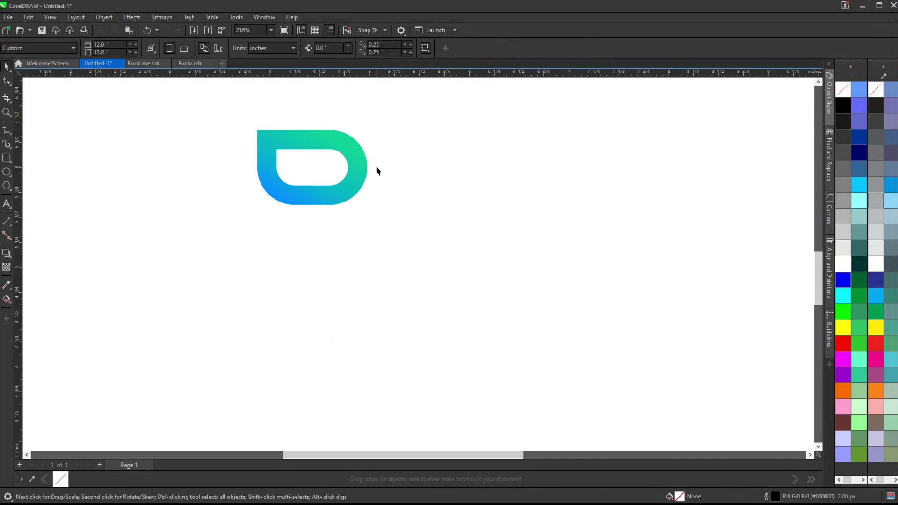
Step: Place a copy of the gradient icon directly to its right so that the two touch edge to edge
click(352, 151)
scroll(324, 180, down, 2)
key(z)
drag(256, 116, 337, 198)
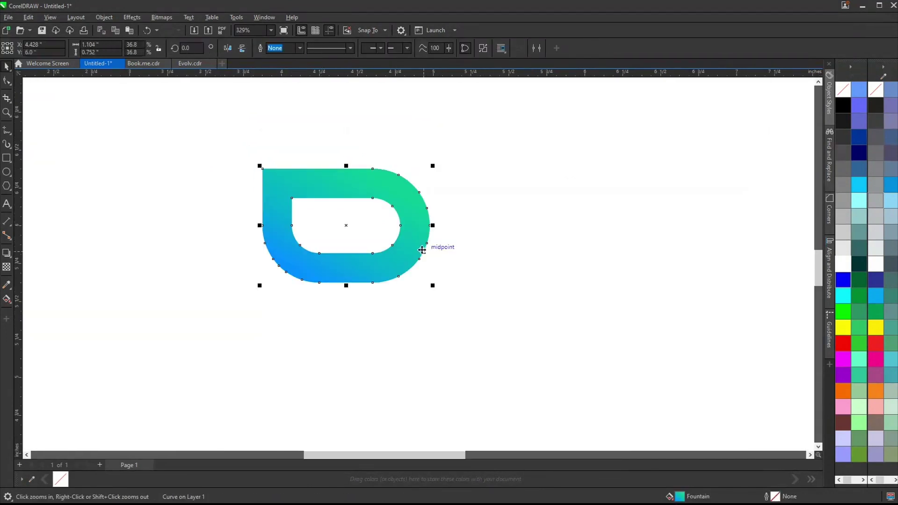
click(477, 155)
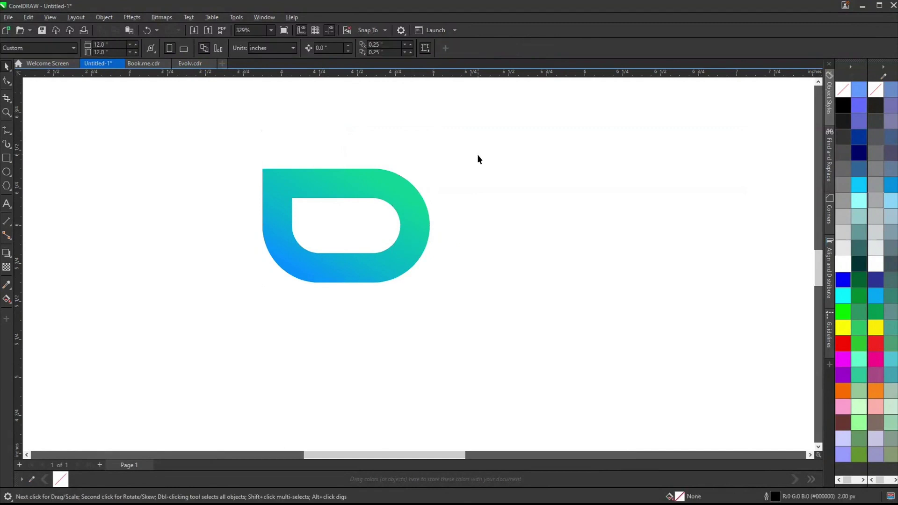
click(362, 174)
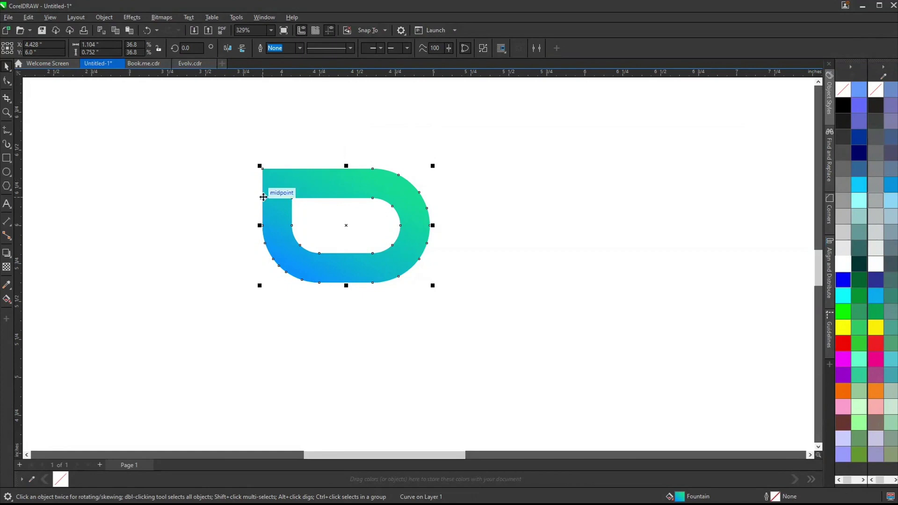
drag(262, 198, 430, 226)
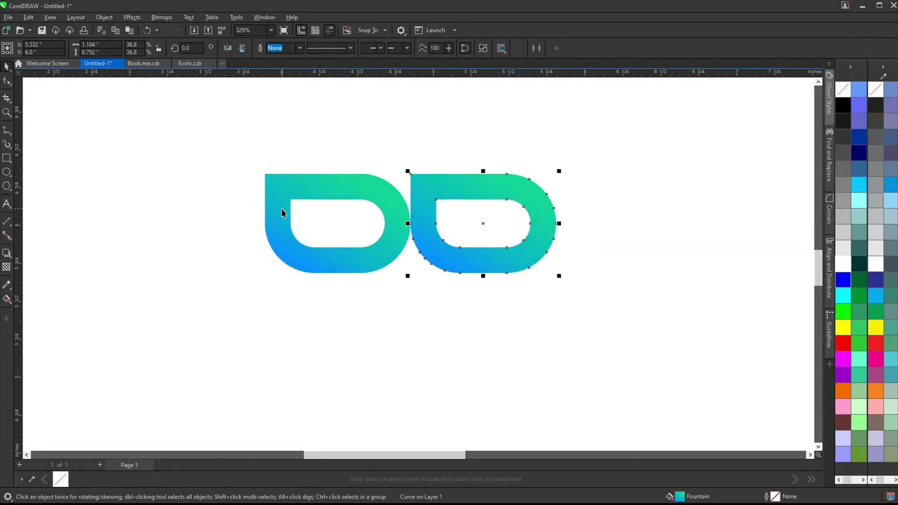
Step: Repeat the duplication at the same spacing to form a horizontal row of six icons
scroll(282, 205, down, 3)
key(ctrl+d)
key(ctrl+d)
key(ctrl+d)
key(ctrl+d)
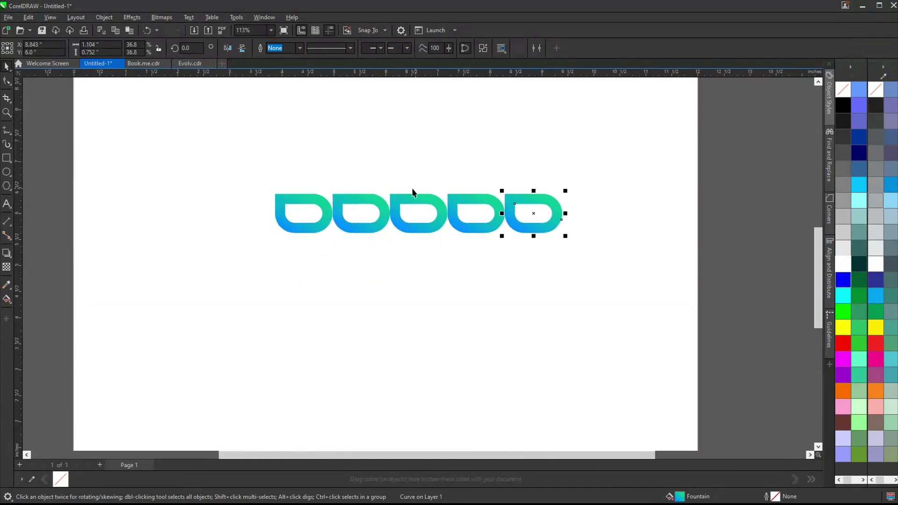
Step: Add the row's colours to the document palette and repeat the row of six directly downward to build a grid of five rows
drag(214, 153, 731, 290)
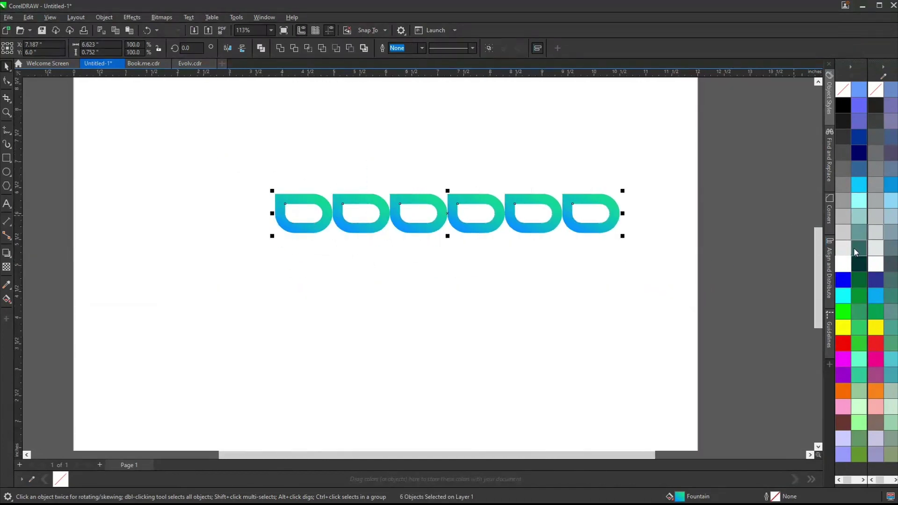
drag(466, 197, 70, 480)
drag(216, 132, 649, 304)
drag(414, 195, 413, 234)
key(ctrl+r)
key(ctrl+r)
key(ctrl+r)
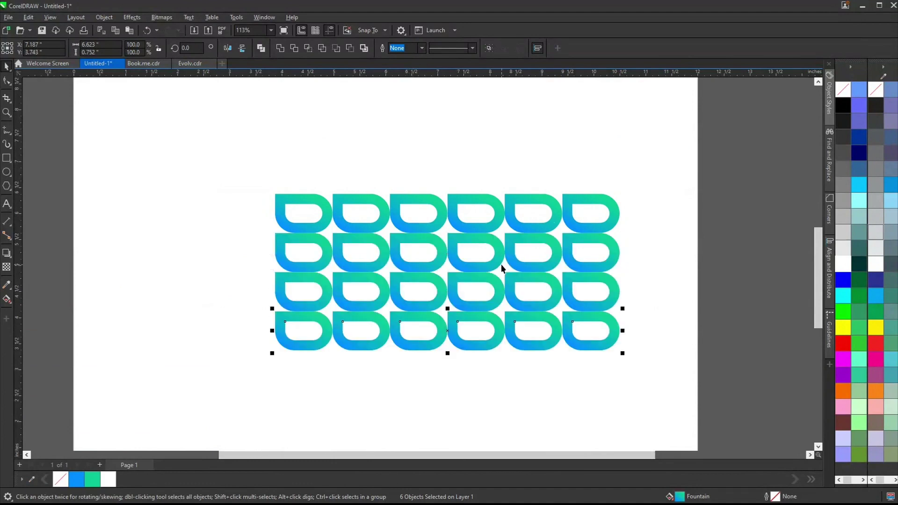
Step: Fill all 30 icons with the solid blue #0095FF and group them
drag(221, 163, 623, 385)
click(96, 482)
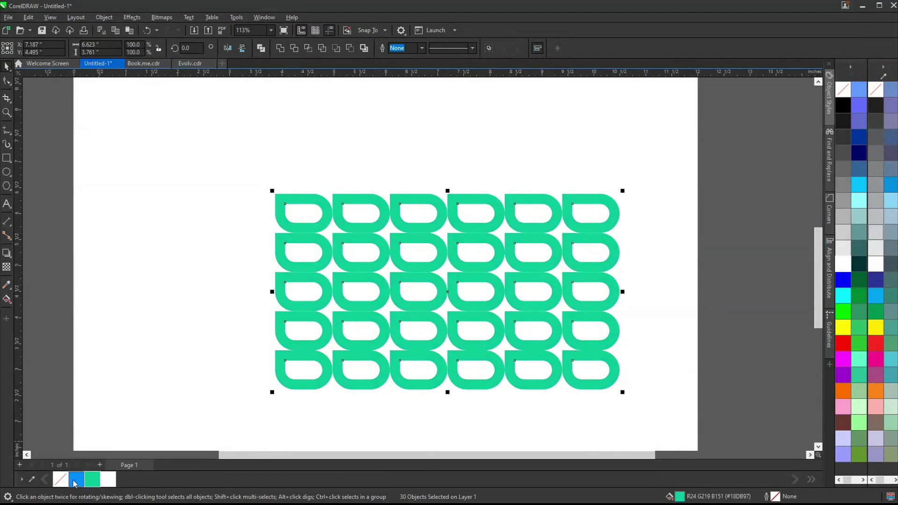
click(77, 478)
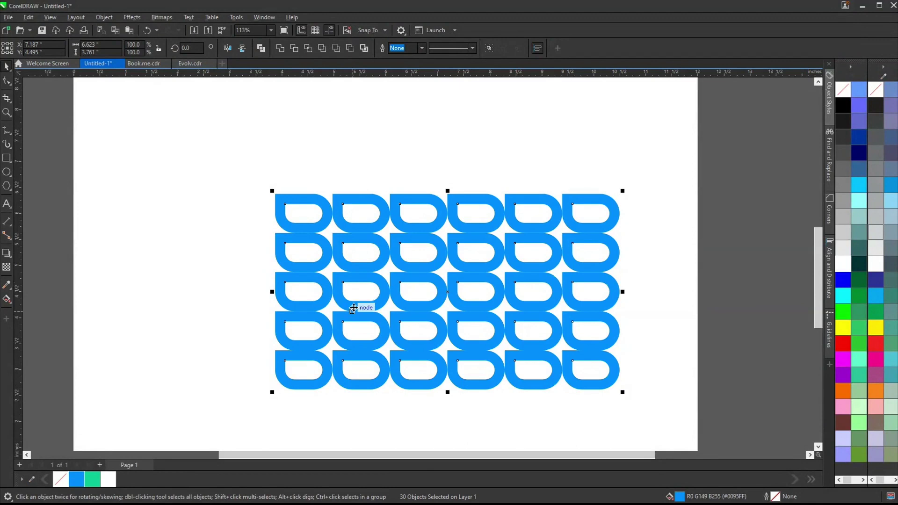
key(ctrl+g)
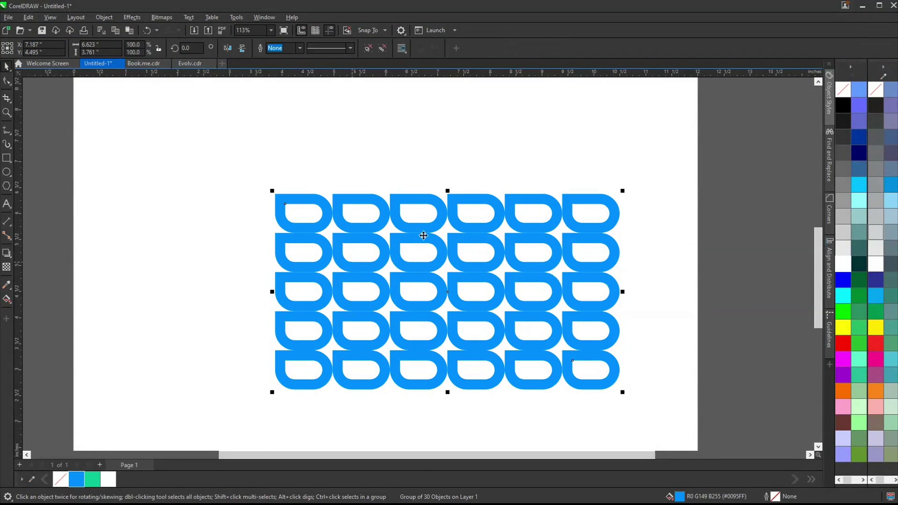
Step: Copy the grid's top-left icon out of the group as a separate object and move the grouped grid off to the right
ctrl+click(277, 207)
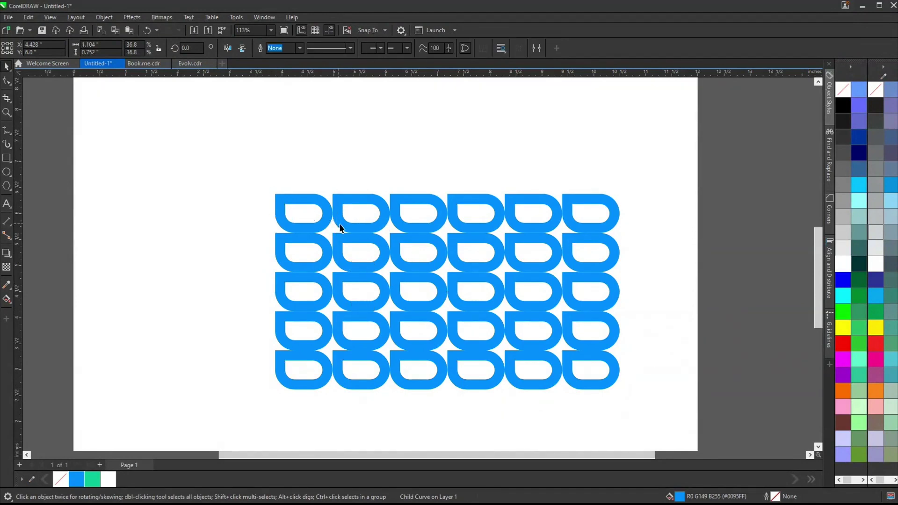
drag(340, 226, 682, 244)
key(ctrl+v)
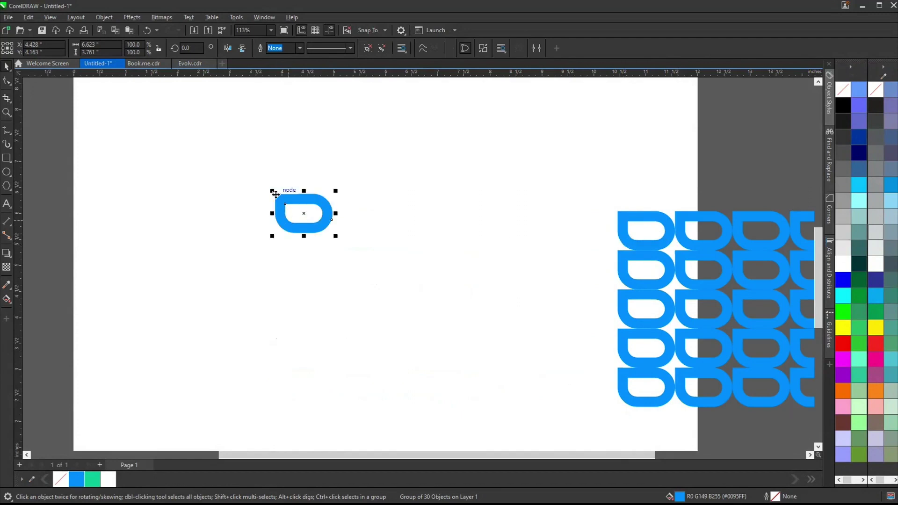
Step: Draw an unfilled 0.558-inch square over the single icon, starting at its top-left corner
key(F2)
drag(260, 172, 433, 283)
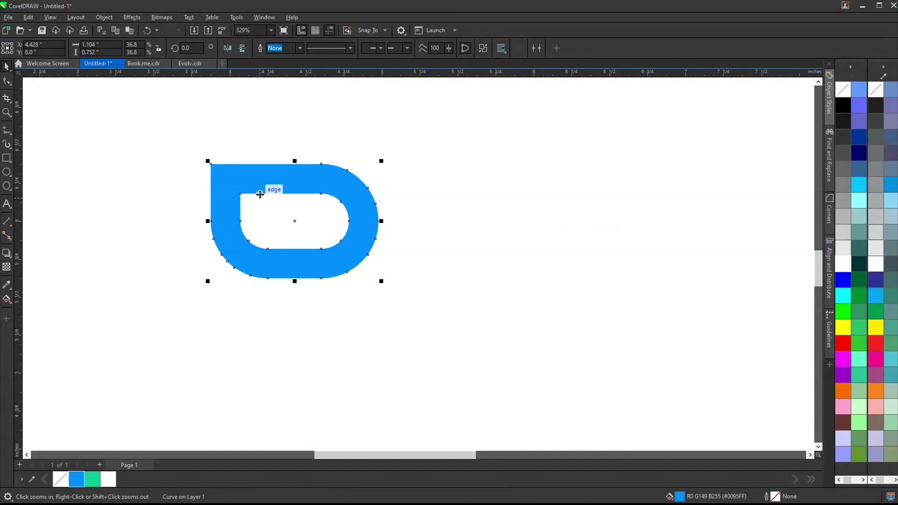
click(6, 158)
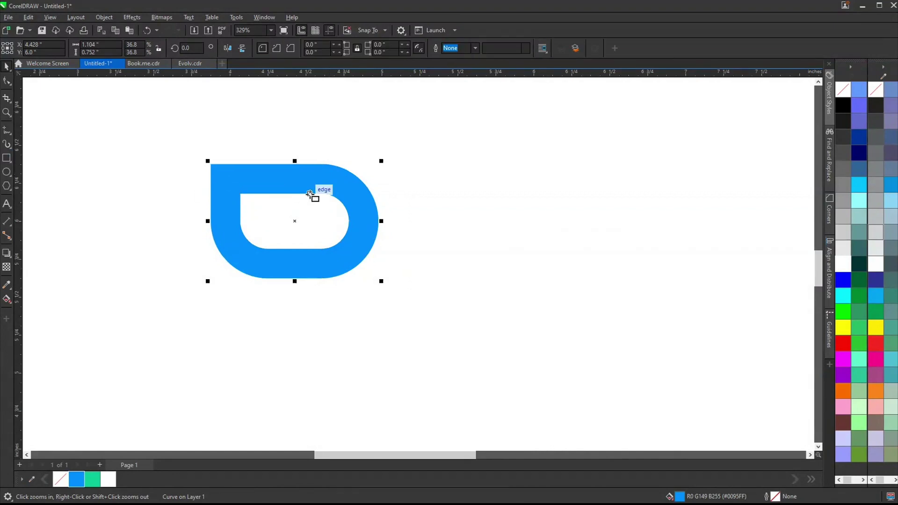
drag(210, 165, 295, 248)
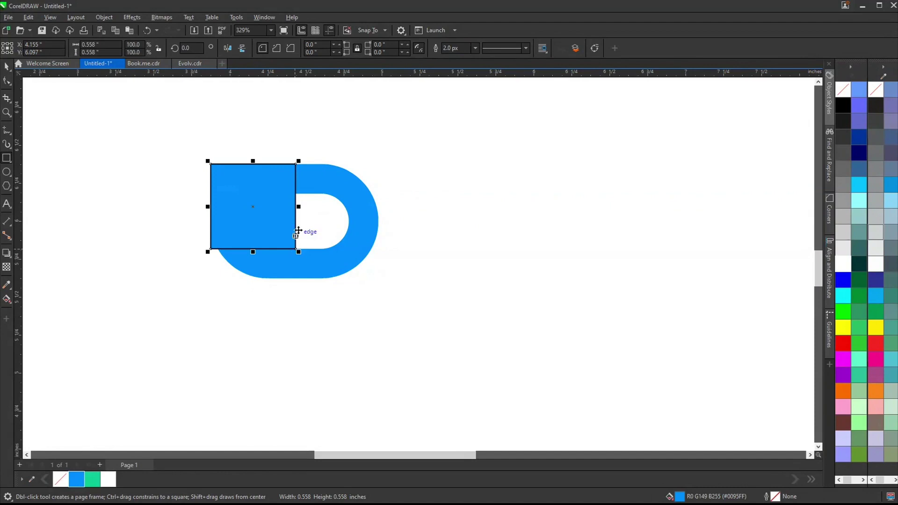
key(space)
click(843, 88)
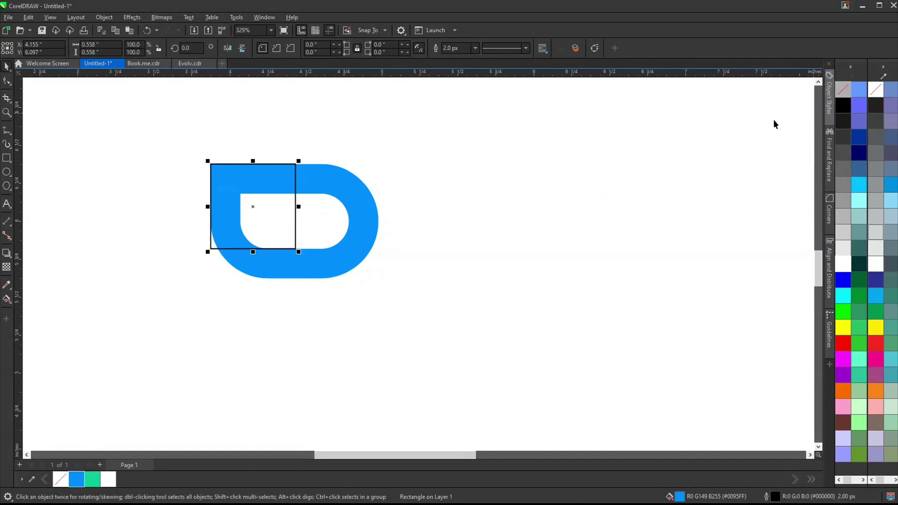
Step: Intersect the square with the icon and move the resulting corner piece clear to the right
shift+click(321, 180)
click(308, 48)
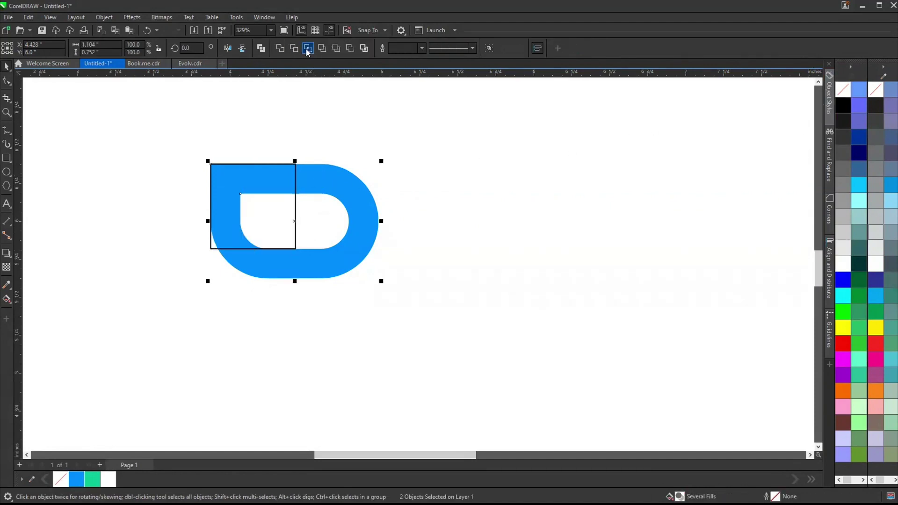
drag(252, 204, 591, 234)
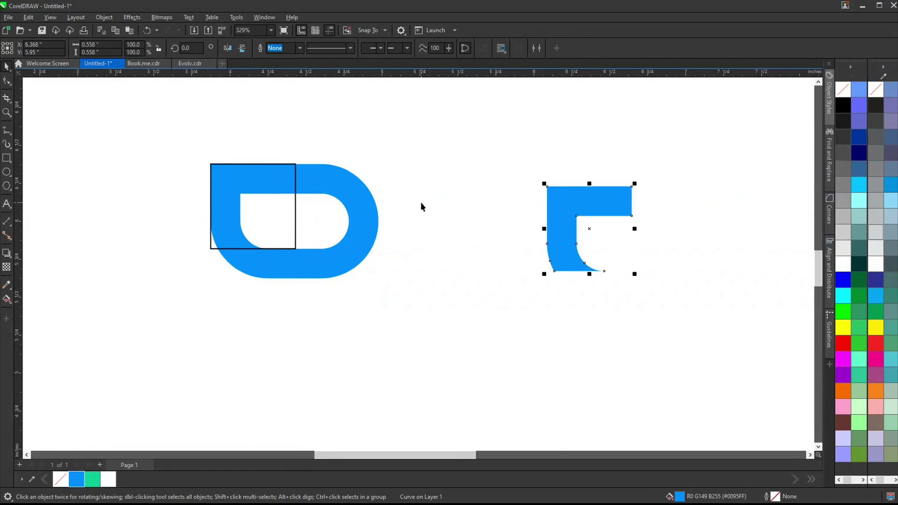
Step: Duplicate the corner piece, turn the copy 180°, and fit it against the original to form an interlocked pair
scroll(603, 238, down, 2)
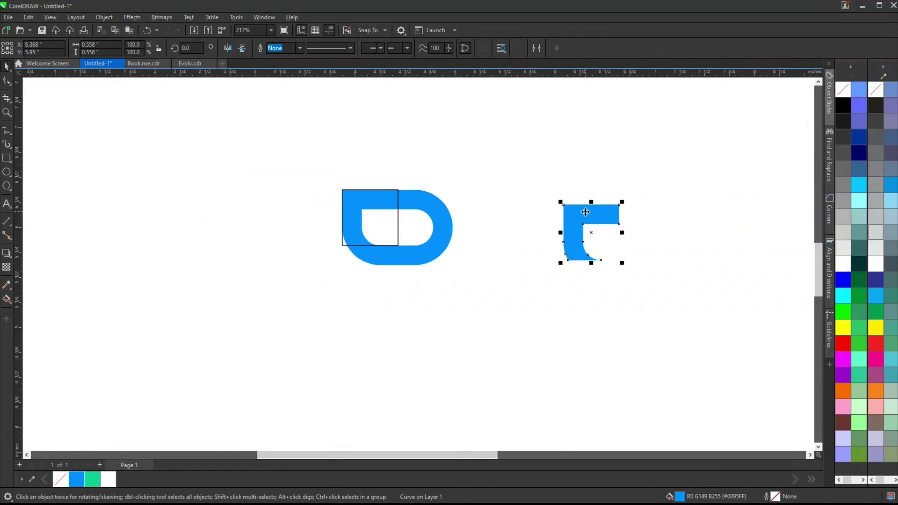
drag(586, 210, 641, 246)
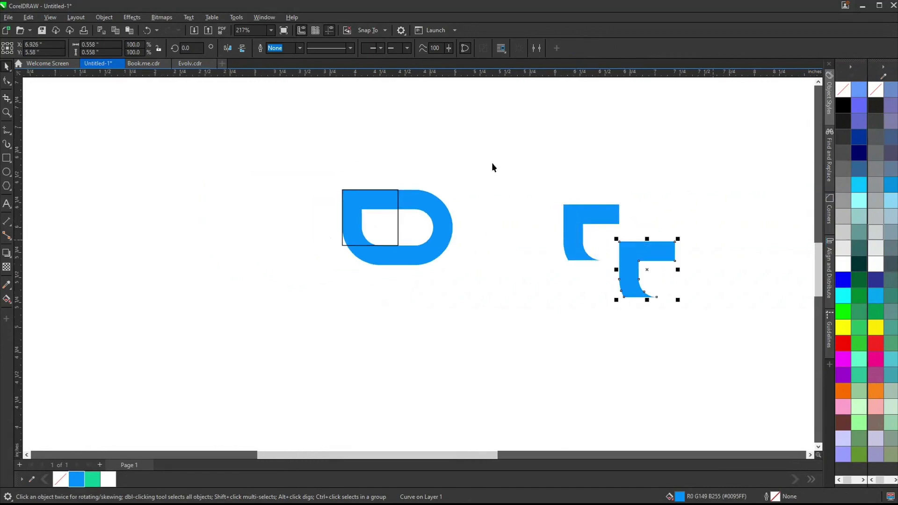
click(228, 49)
click(228, 49)
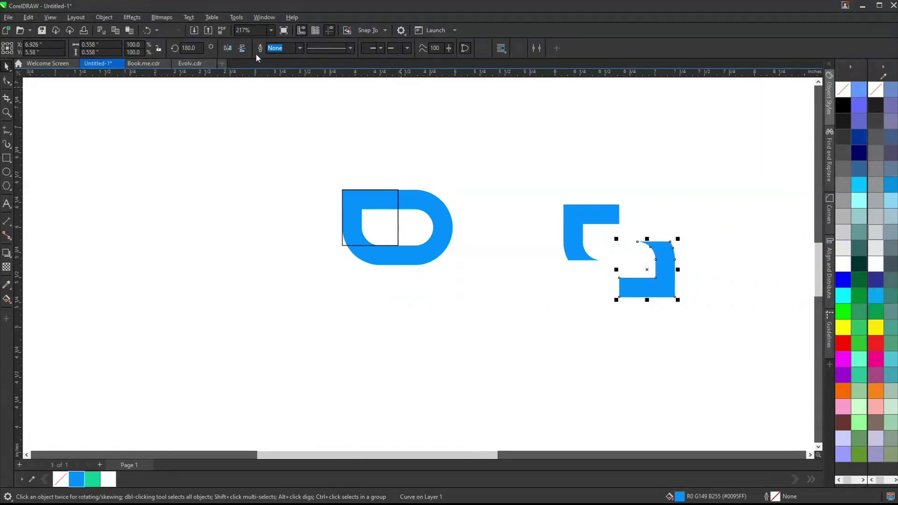
drag(635, 242, 617, 225)
click(546, 199)
Step: Move the icon with its square lower on the page and the interlocked pair up toward the upper area
scroll(546, 198, down, 2)
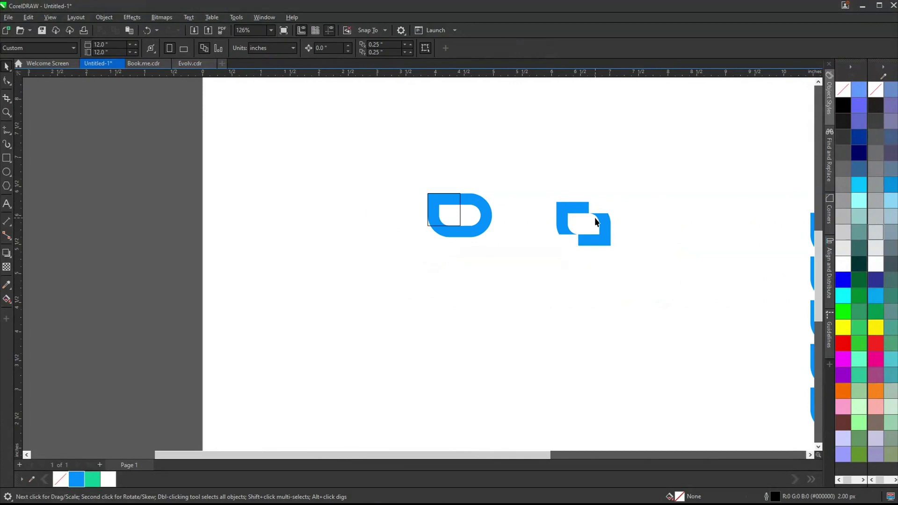
scroll(409, 222, down, 1)
drag(388, 186, 372, 335)
click(570, 239)
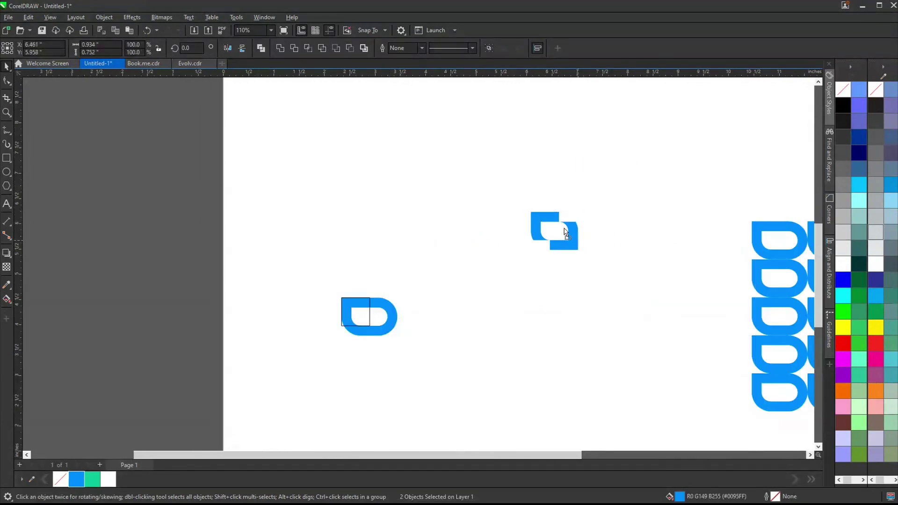
drag(573, 239, 437, 118)
Step: Try to build a diagonal chain of nine interlocked pairs by repeating a copy snapped node to node up and to the right
scroll(437, 118, up, 2)
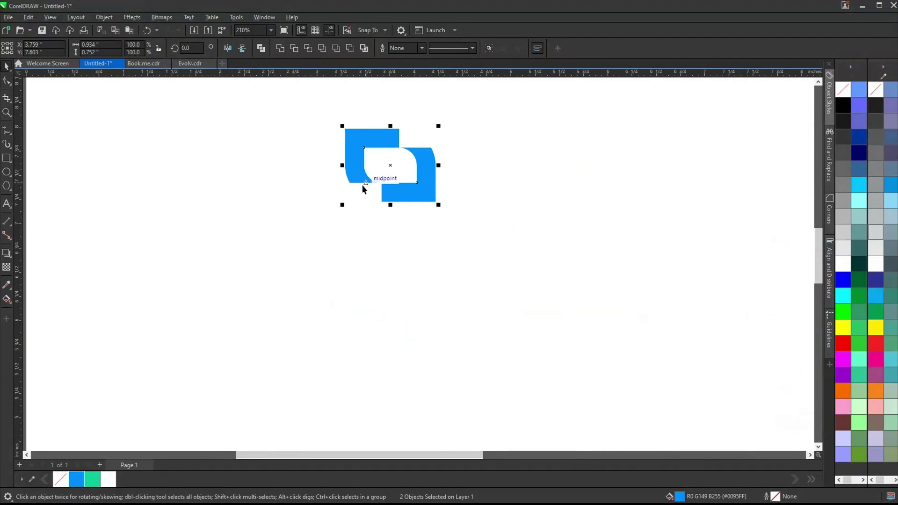
drag(351, 184, 431, 148)
scroll(350, 189, down, 3)
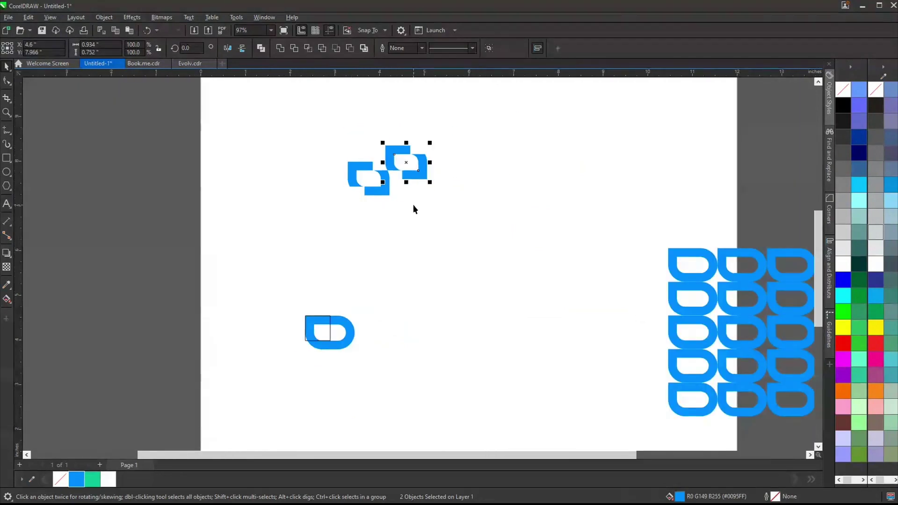
key(ctrl+r)
key(ctrl+r)
key(ctrl+r)
key(ctrl+r)
scroll(310, 229, down, 3)
key(ctrl+r)
key(ctrl+r)
key(ctrl+r)
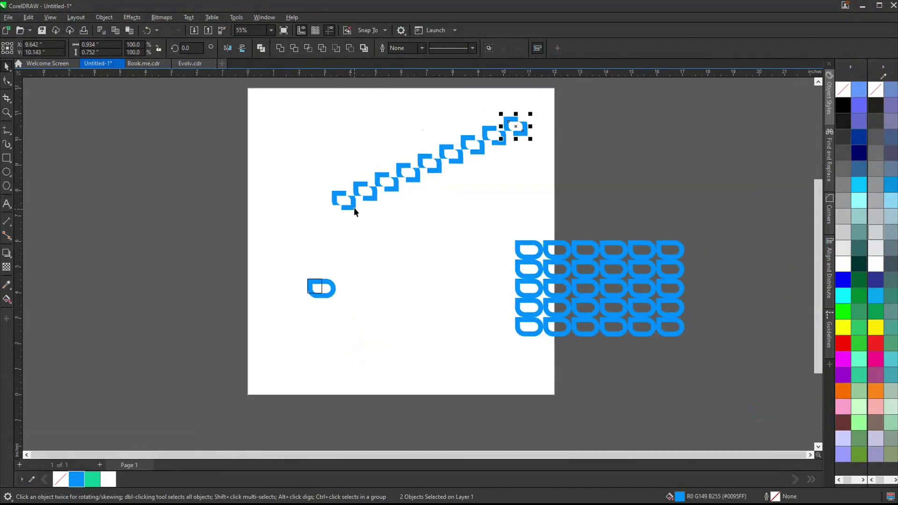
Step: Undo all the diagonal copies, leaving only the original interlocked pair
drag(296, 86, 312, 130)
key(ctrl+z)
key(ctrl+z)
key(ctrl+z)
key(ctrl+z)
key(ctrl+z)
key(ctrl+z)
key(ctrl+z)
key(ctrl+z)
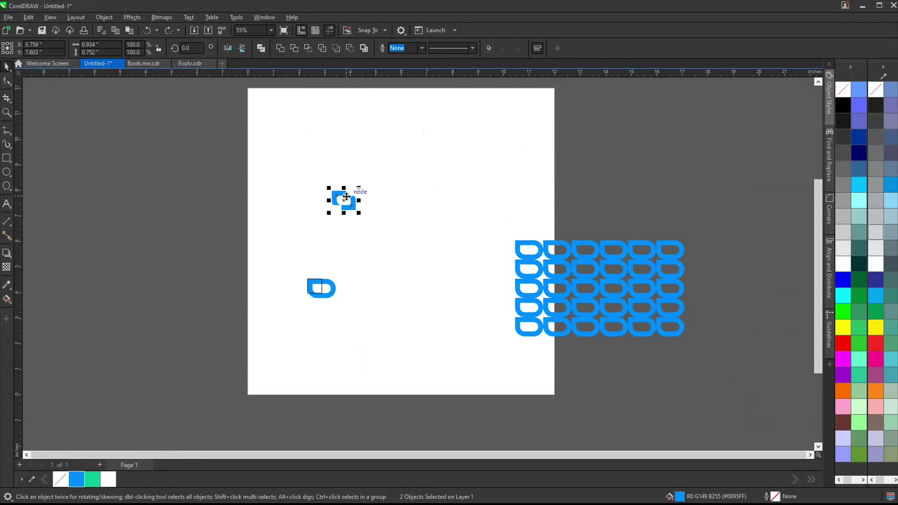
Step: Copy the interlocked pair diagonally up to the right, snapping its lower-left node to the original's upper-right node
scroll(346, 195, up, 3)
scroll(346, 196, up, 3)
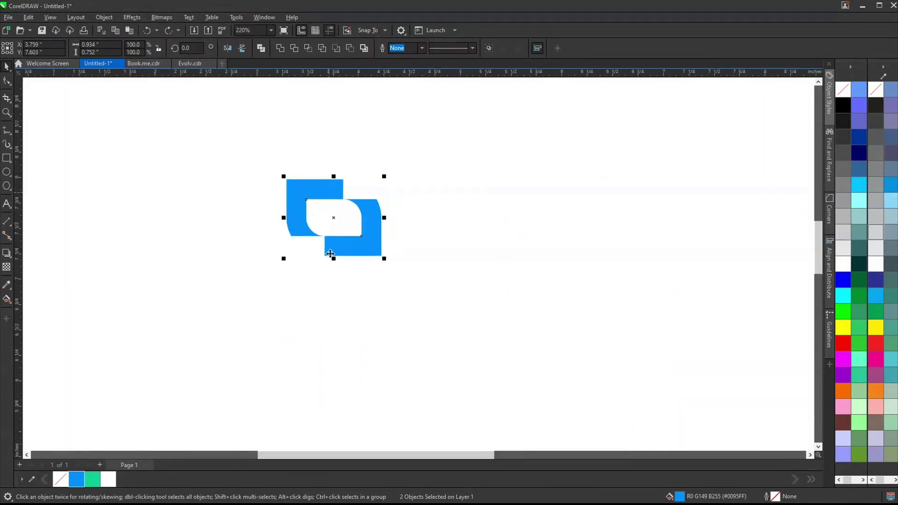
drag(294, 236, 378, 202)
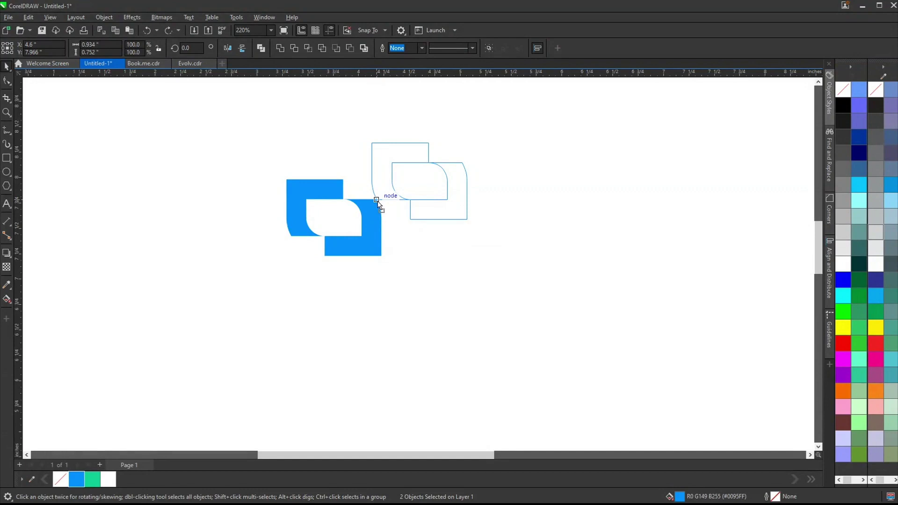
drag(379, 205, 379, 204)
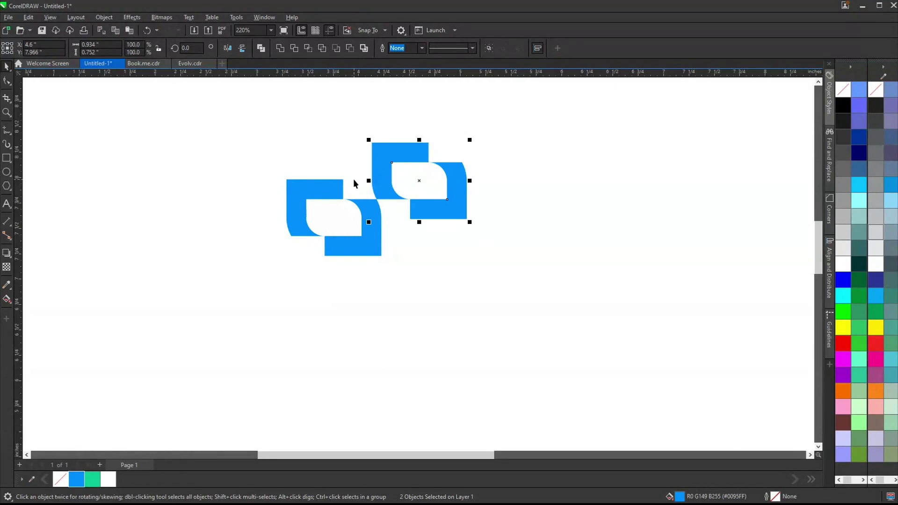
Step: Repeat the diagonal copy of the interlocked pair until the chain rising to the upper right holds eleven pairs
scroll(212, 204, down, 3)
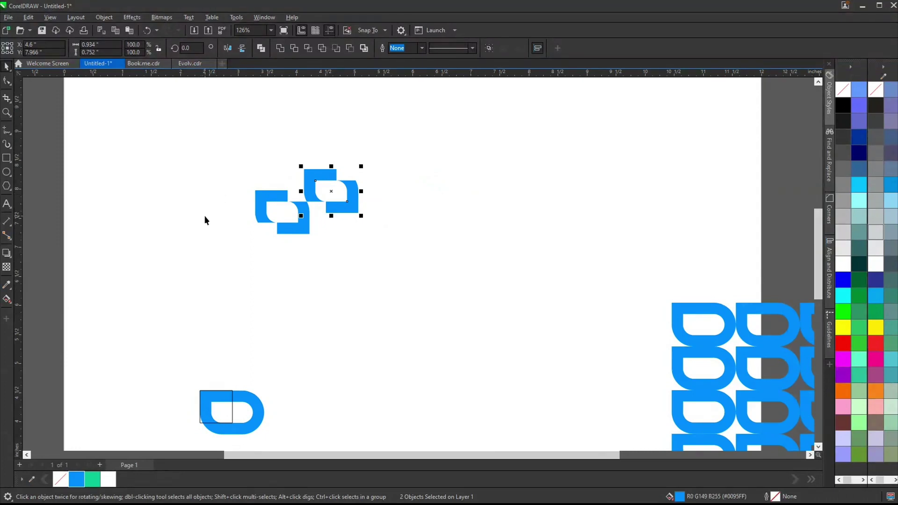
key(ctrl+r)
scroll(205, 206, down, 2)
key(ctrl+r)
key(ctrl+r)
key(ctrl+r)
key(ctrl+r)
key(ctrl+r)
key(ctrl+r)
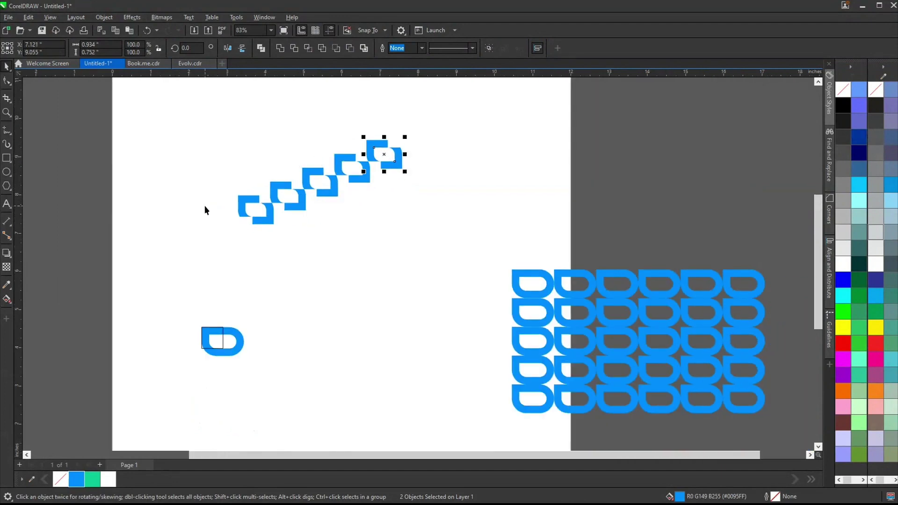
key(ctrl+r)
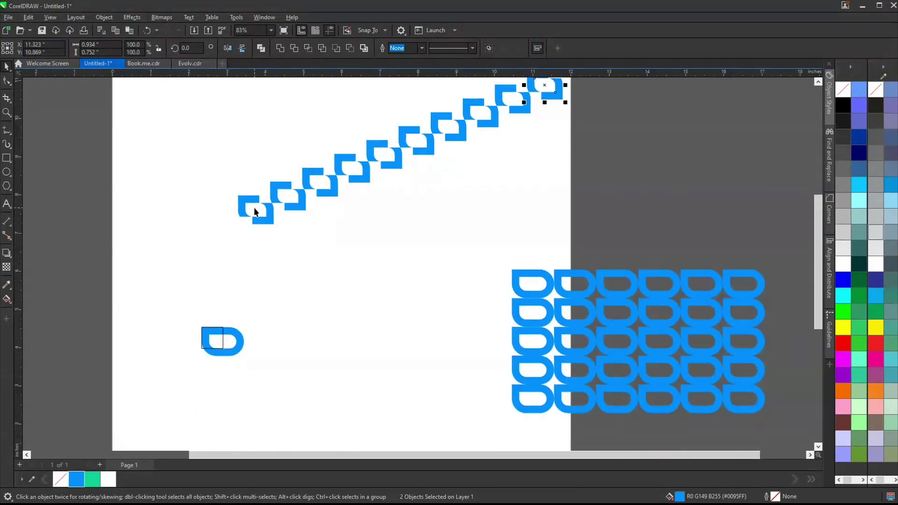
key(ctrl+r)
Step: Group the eleven-pair chain and copy it down to the right, snapping its upper-left corner to the original's lower-right corner
scroll(227, 241, down, 3)
drag(160, 107, 421, 238)
scroll(220, 236, up, 4)
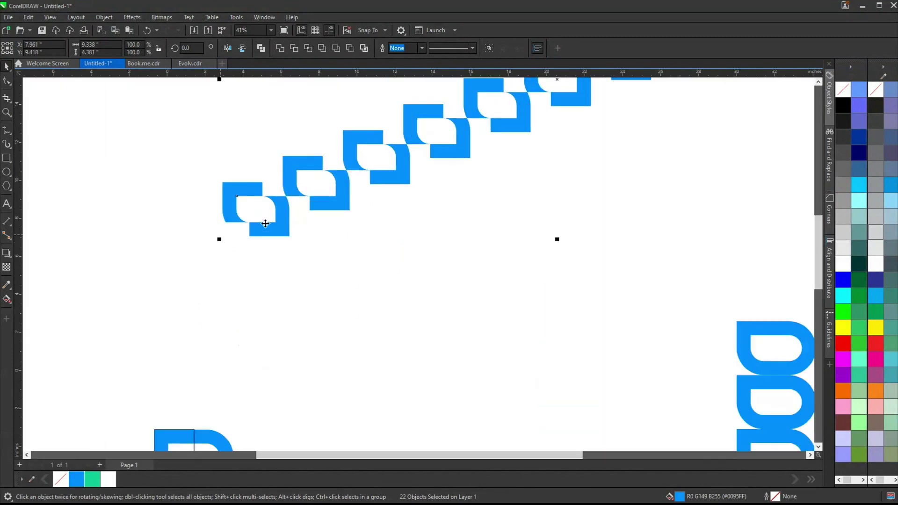
key(ctrl+g)
drag(222, 183, 291, 240)
Step: Repeat the offset duplication of the chain until eight chains form a diamond-shaped pattern
scroll(371, 231, down, 4)
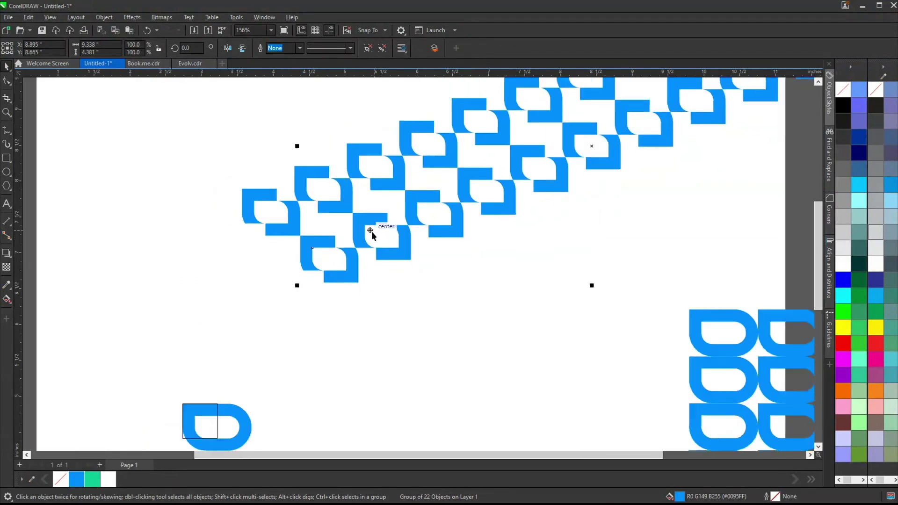
key(ctrl+d)
key(ctrl+d)
key(ctrl+d)
key(ctrl+d)
key(ctrl+d)
key(ctrl+d)
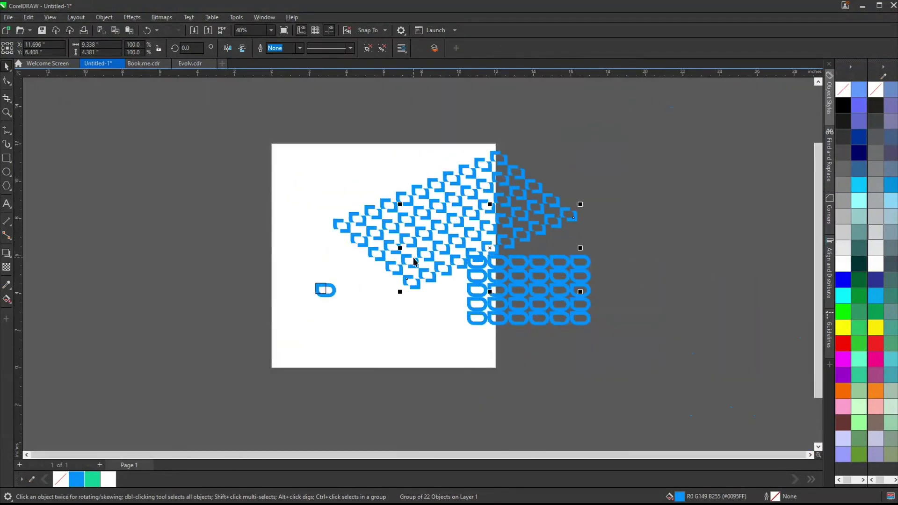
Step: Move the grid of icons and the single icon with its square off the page to the left
drag(456, 231, 641, 397)
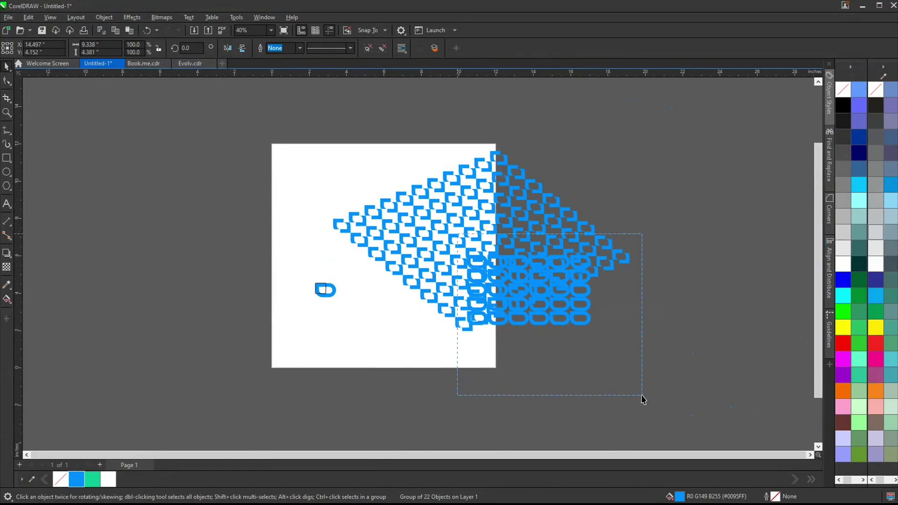
drag(545, 313, 132, 280)
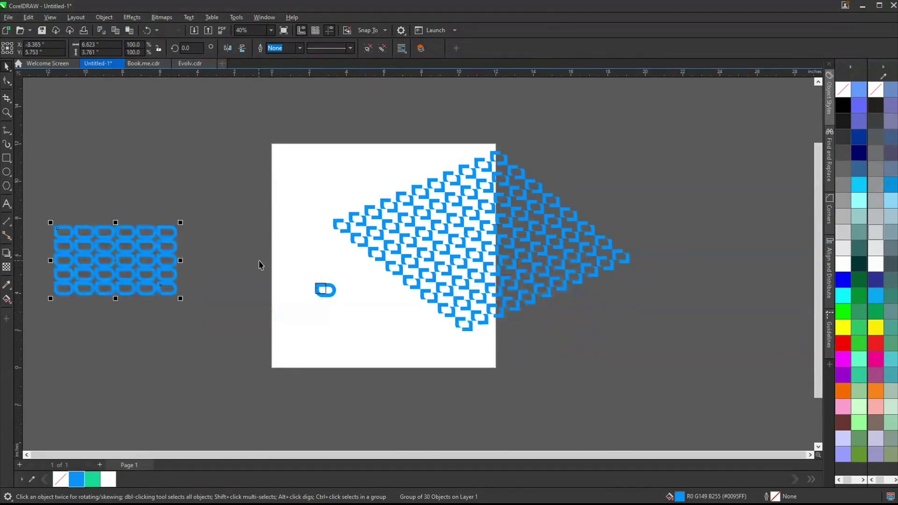
click(323, 288)
drag(322, 288, 211, 252)
Step: Group the eight chains and move the diamond-shaped pattern off the page to the right
drag(302, 91, 647, 375)
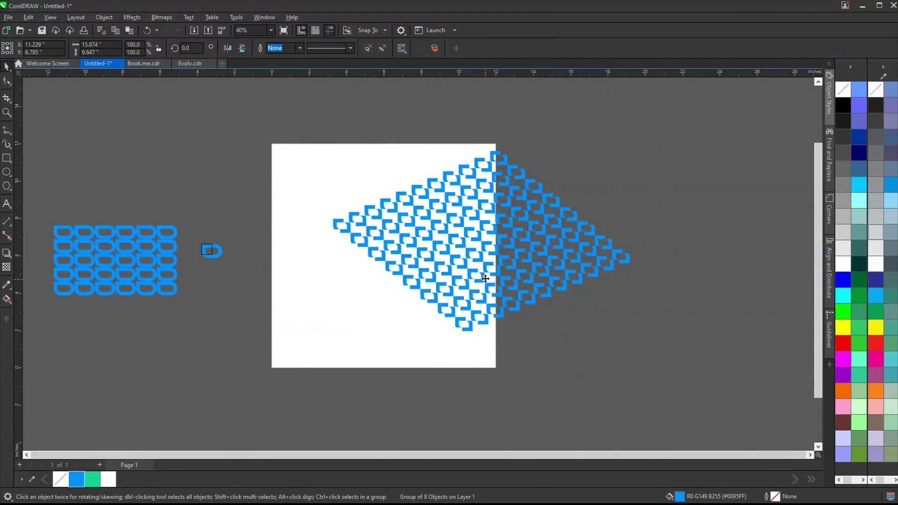
drag(500, 283, 658, 255)
click(92, 172)
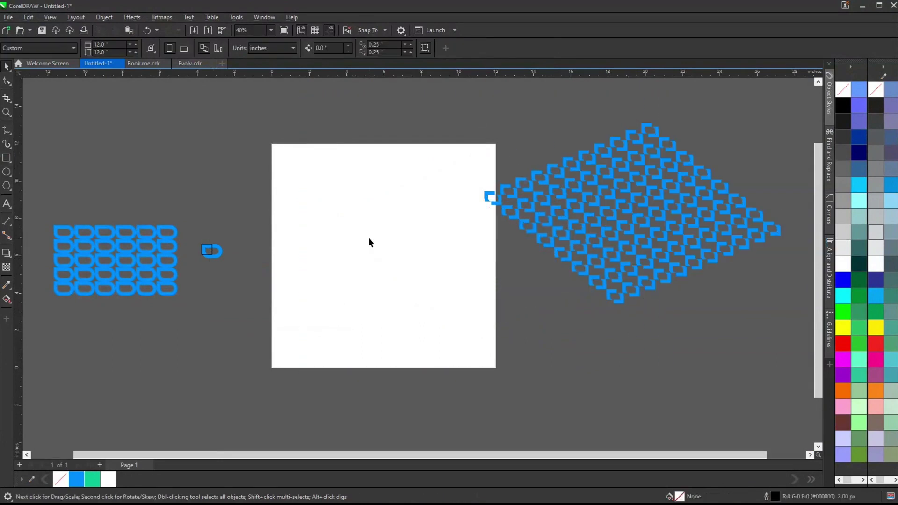
Step: Draw a rectangle about 9.2 by 5.9 inches on the page and PowerClip the diamond pattern inside it
mouse_move(318, 196)
mouse_down()
mouse_move(462, 296)
mouse_move(433, 262)
mouse_move(492, 251)
mouse_up()
key(space)
click(585, 226)
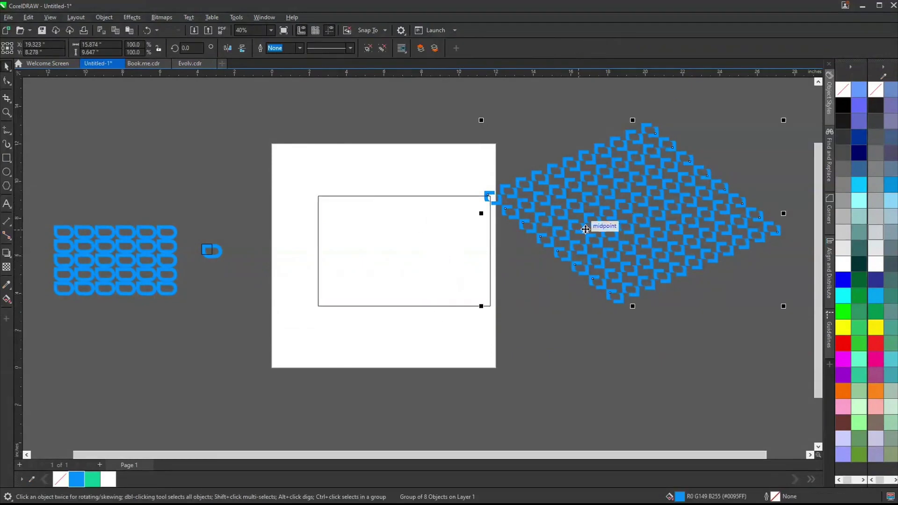
drag(612, 206, 387, 256)
click(431, 320)
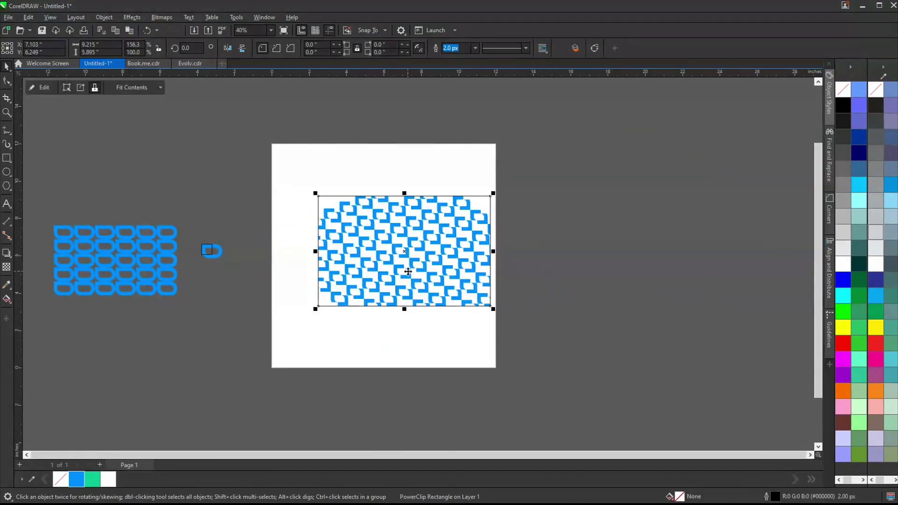
Step: Edit the PowerClip contents, enlarging the pattern so it fills the rectangle to every corner
ctrl+click(411, 275)
drag(559, 165, 597, 141)
key(z)
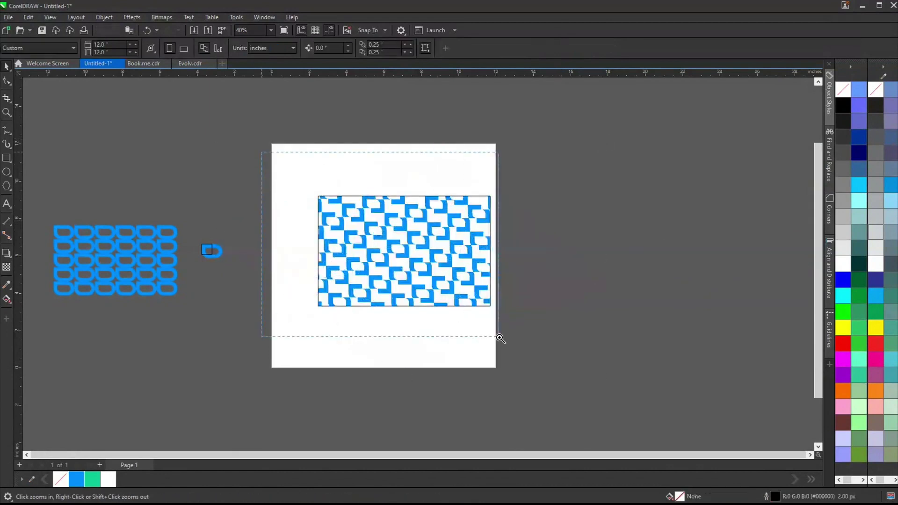
click(376, 229)
key(space)
scroll(460, 248, down, 2)
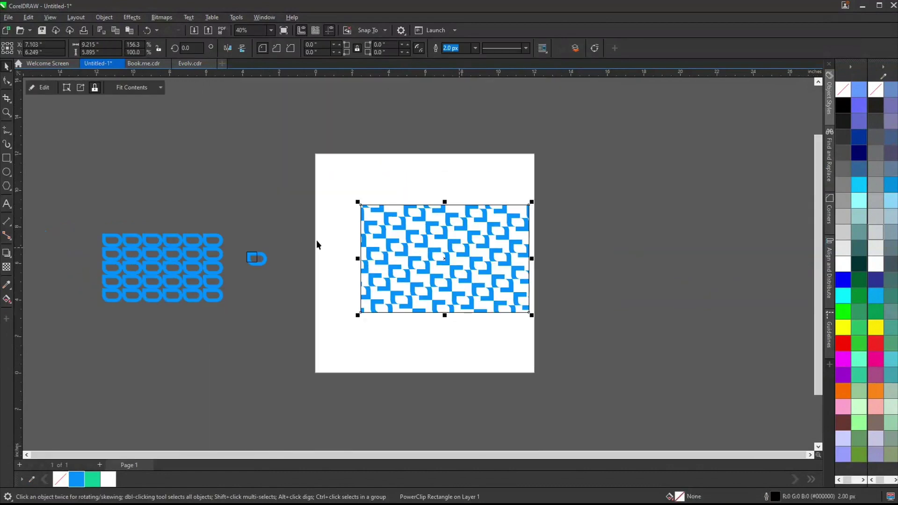
Step: Move the grid of icons onto the page just below the framed pattern
drag(142, 273, 456, 341)
scroll(456, 341, up, 4)
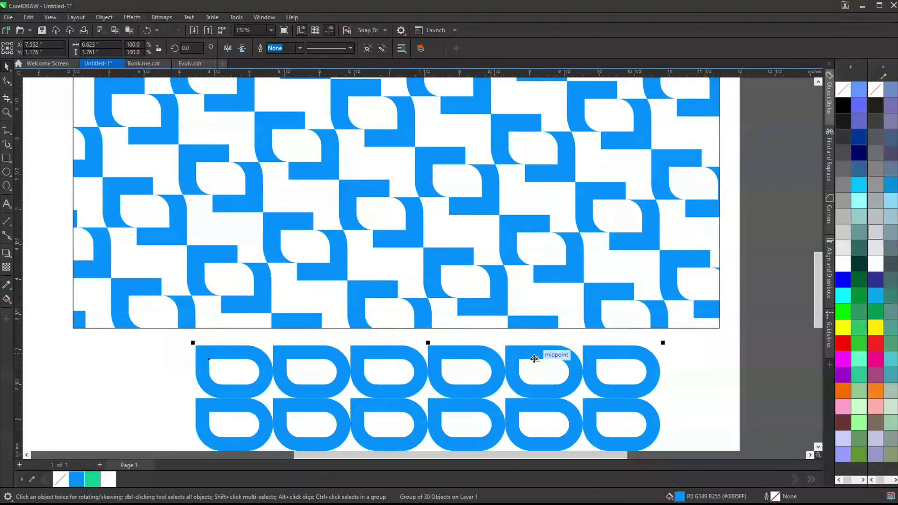
scroll(475, 290, down, 1)
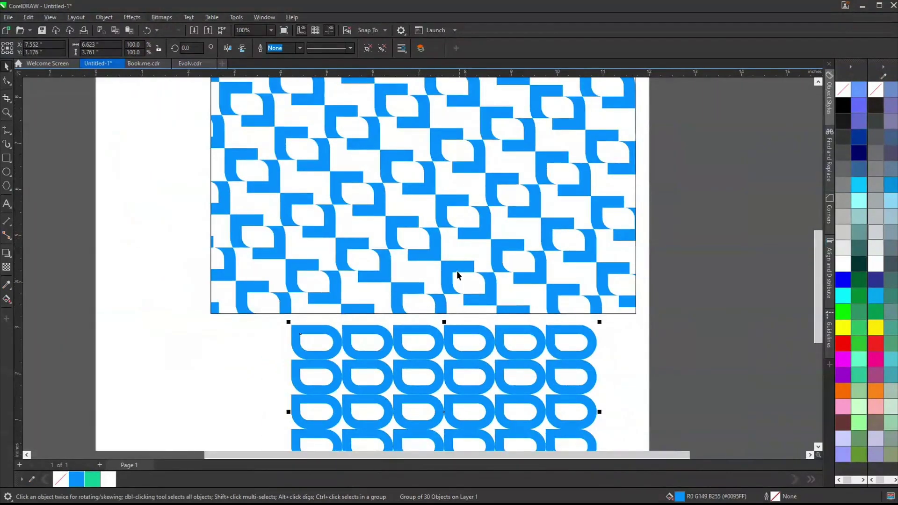
scroll(387, 241, down, 1)
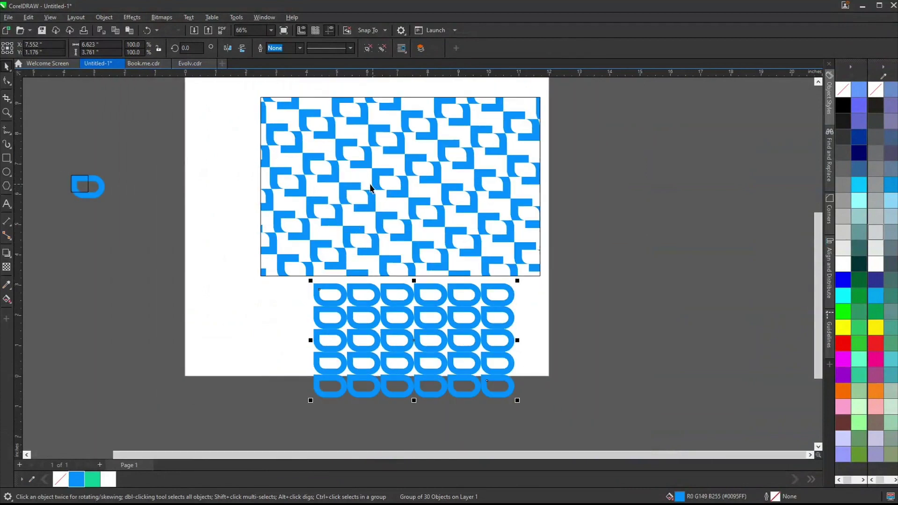
Step: Copy one interlocked pair out of the framed pattern to the empty lower-left area of the page
click(386, 174)
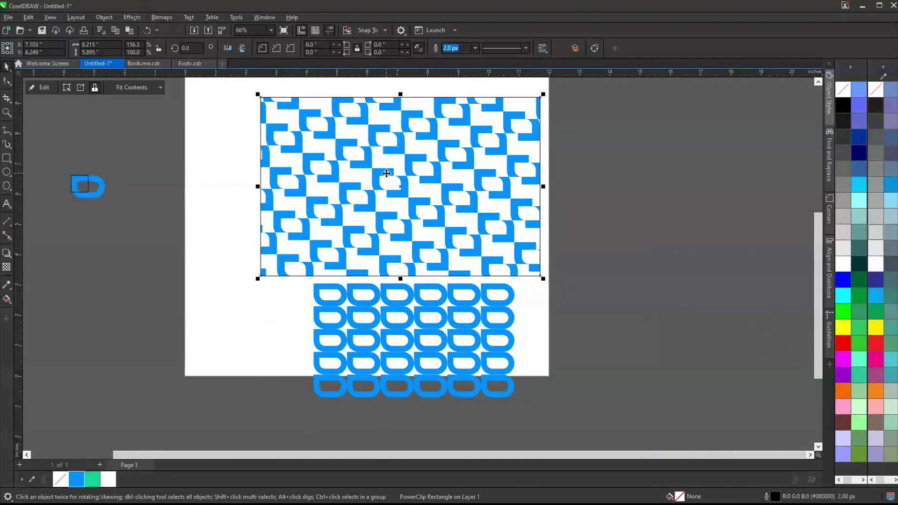
ctrl+click(386, 174)
ctrl+shift+click(402, 188)
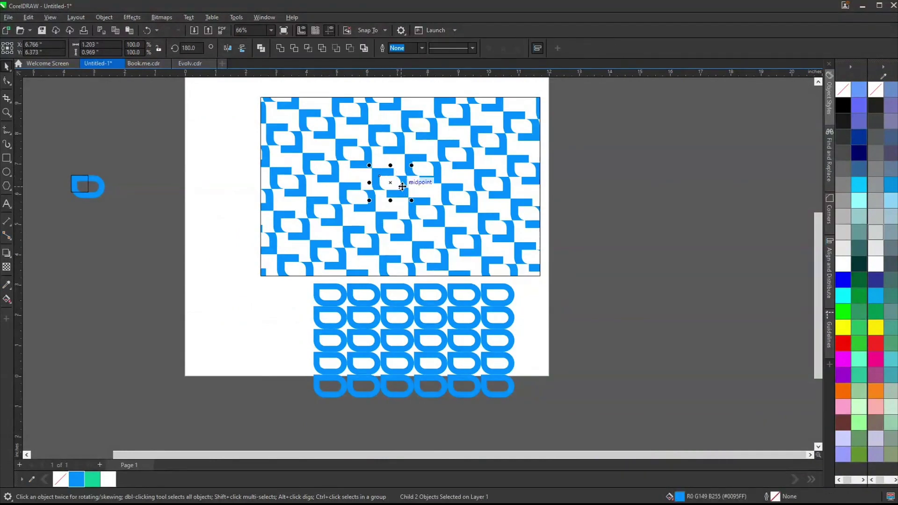
drag(402, 187, 262, 333)
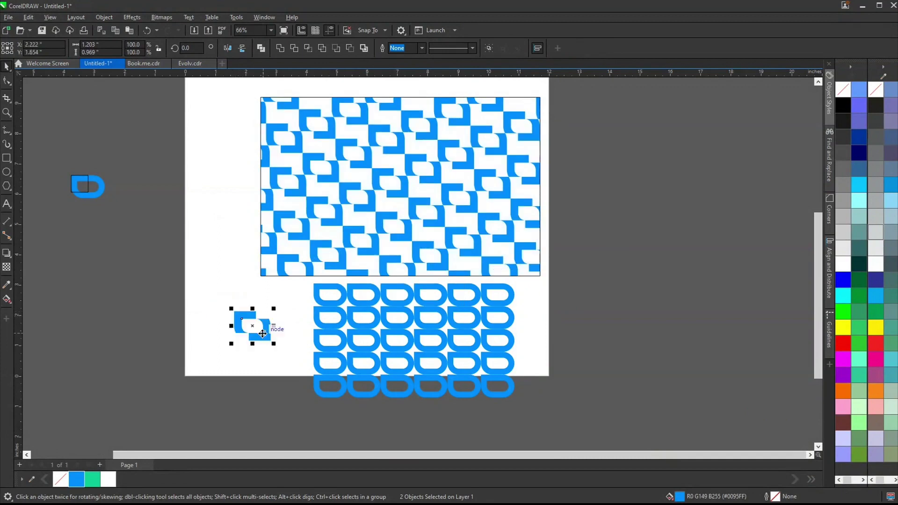
Step: Delete the grid of icons below the framed pattern, keeping the copied pair
click(334, 340)
drag(335, 340, 545, 386)
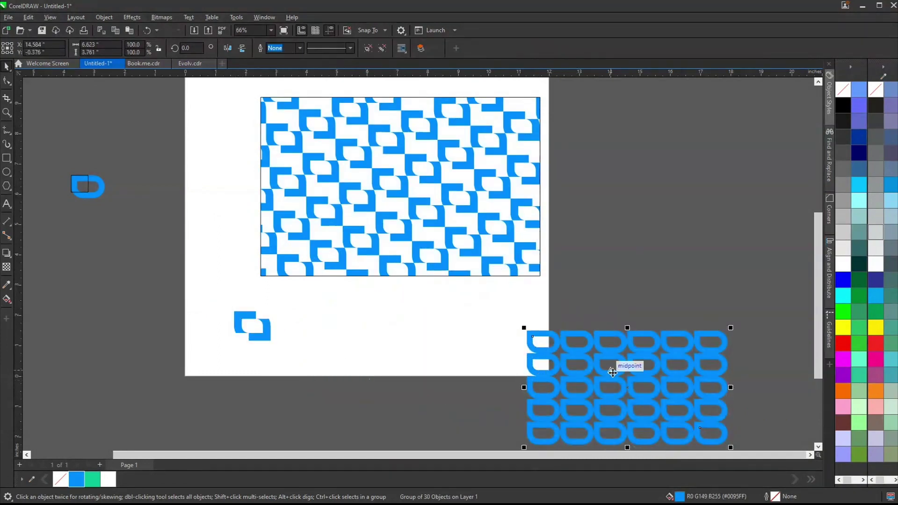
key(Delete)
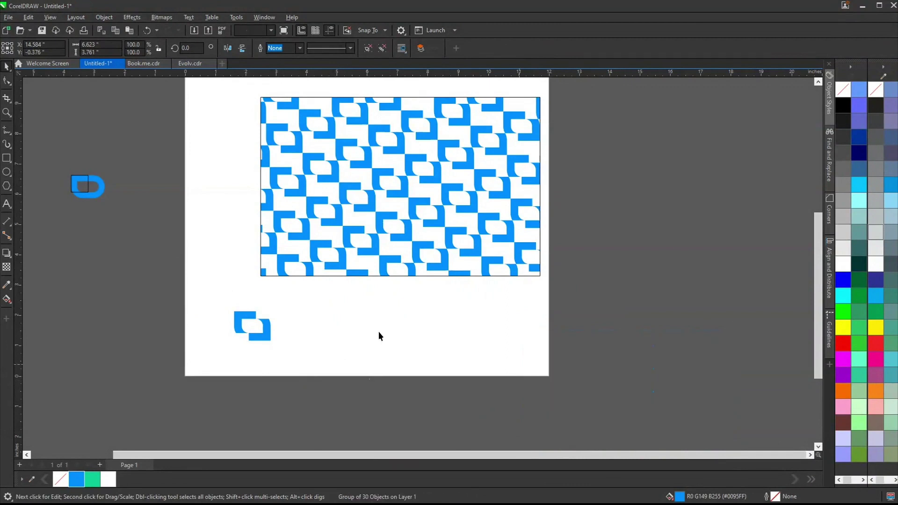
drag(192, 280, 321, 387)
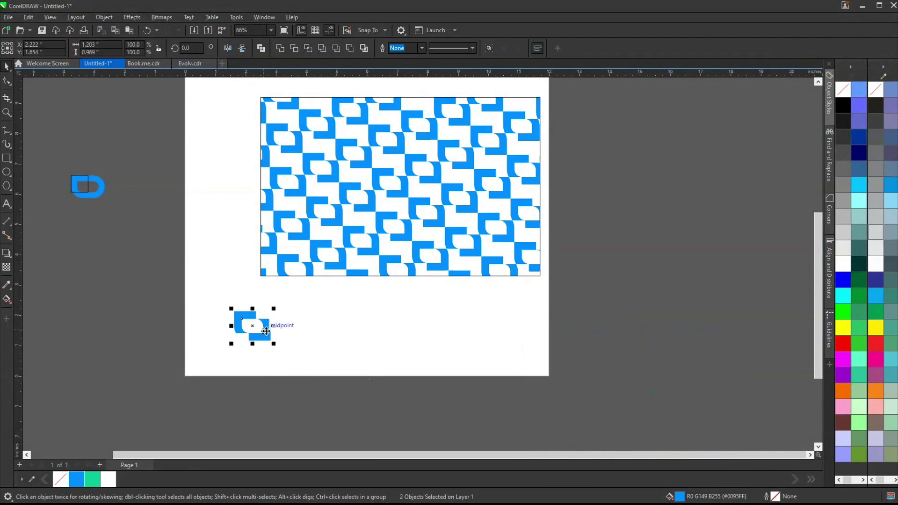
click(302, 305)
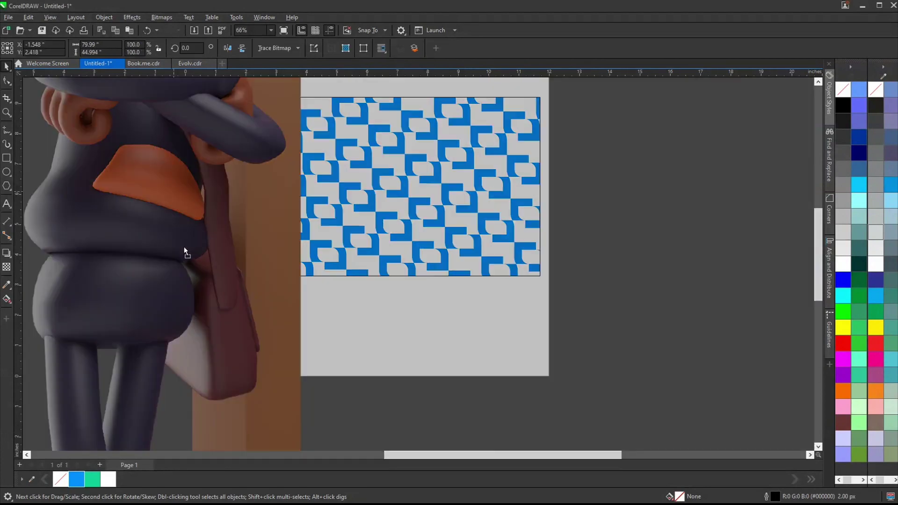
Step: Scale the pencil character bitmap down to 13%
scroll(184, 246, down, 4)
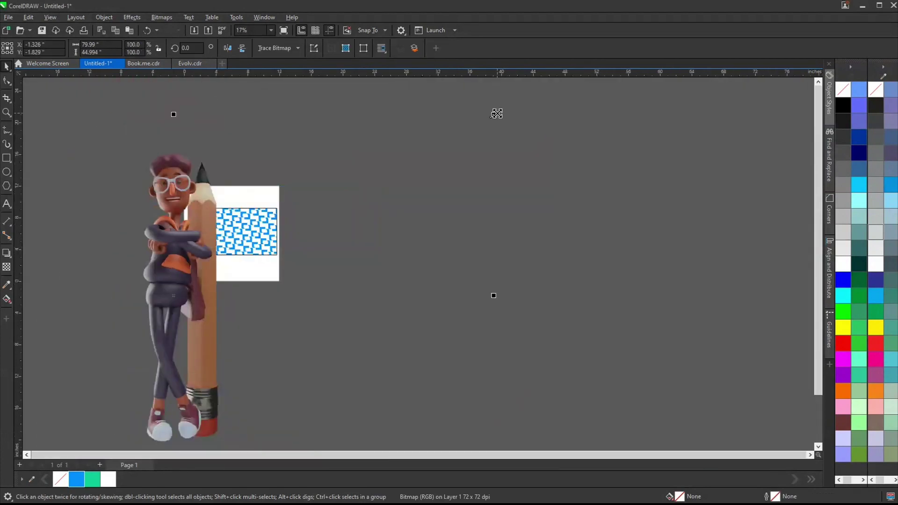
drag(496, 113, 202, 244)
scroll(202, 253, up, 2)
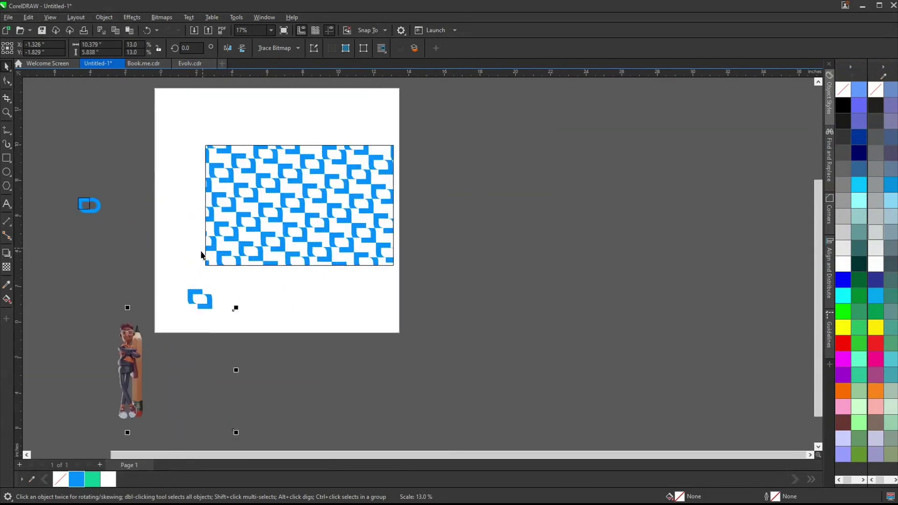
Step: Move the framed pattern off the page to the right and draw a portrait rectangle about 4.4 by 7.6 inches
scroll(201, 254, up, 2)
scroll(334, 213, down, 1)
click(334, 213)
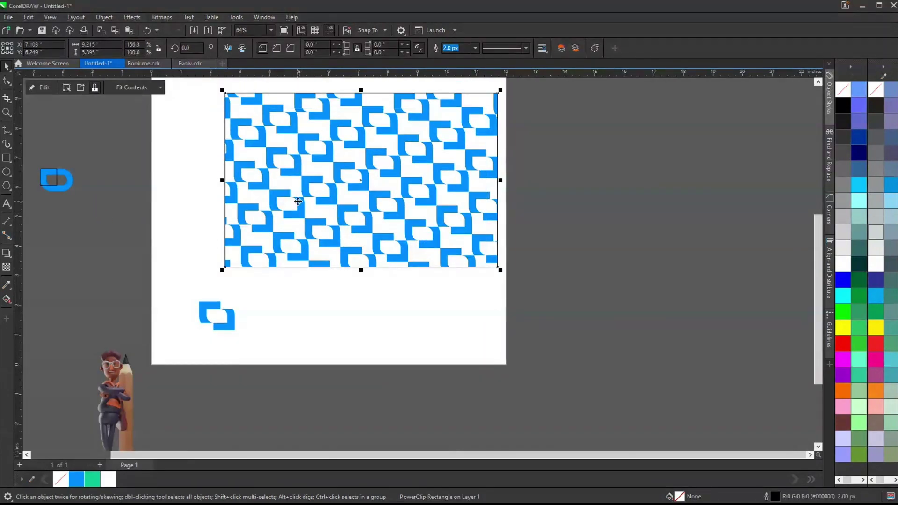
drag(298, 201, 708, 214)
drag(255, 102, 387, 327)
key(space)
Step: Group the two pieces of the copied interlocked pair
click(223, 327)
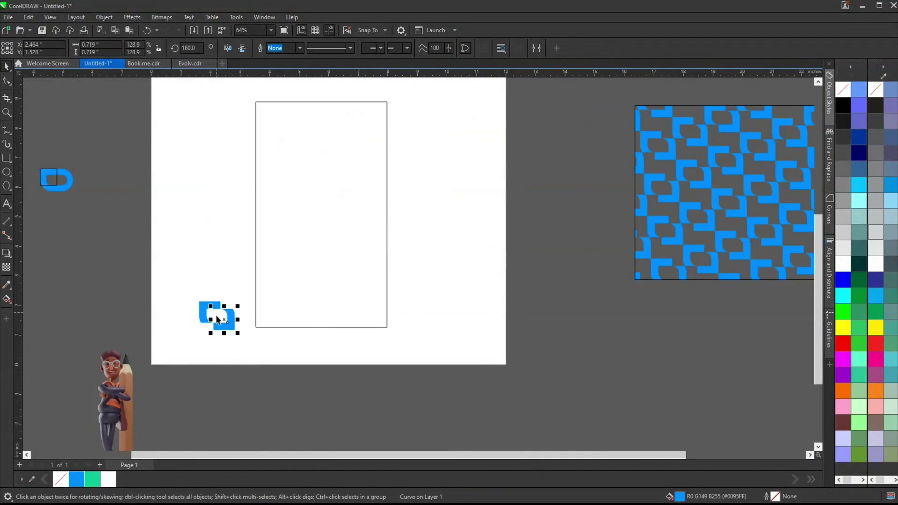
drag(160, 274, 249, 357)
key(ctrl+g)
Step: Center the grouped pair horizontally and vertically in the portrait rectangle and enlarge it to 263.5%
shift+click(331, 212)
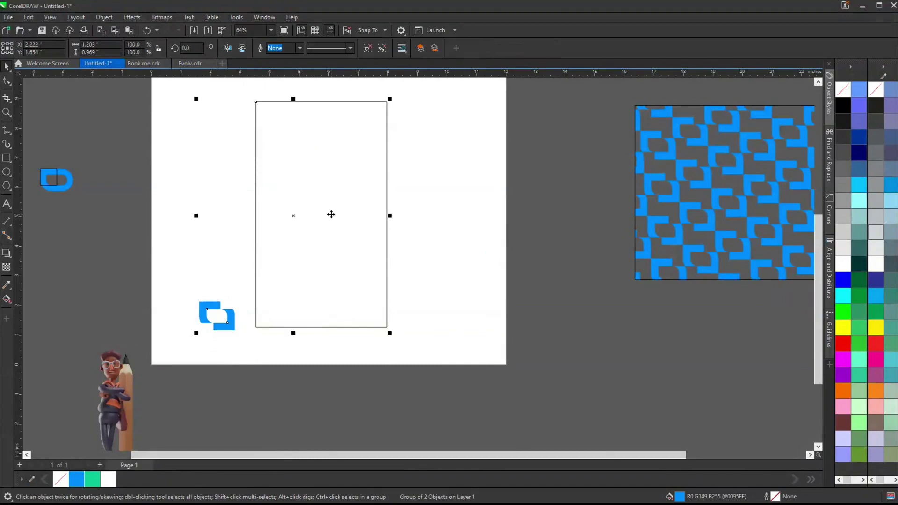
key(c)
key(e)
shift+click(351, 204)
drag(342, 198, 369, 146)
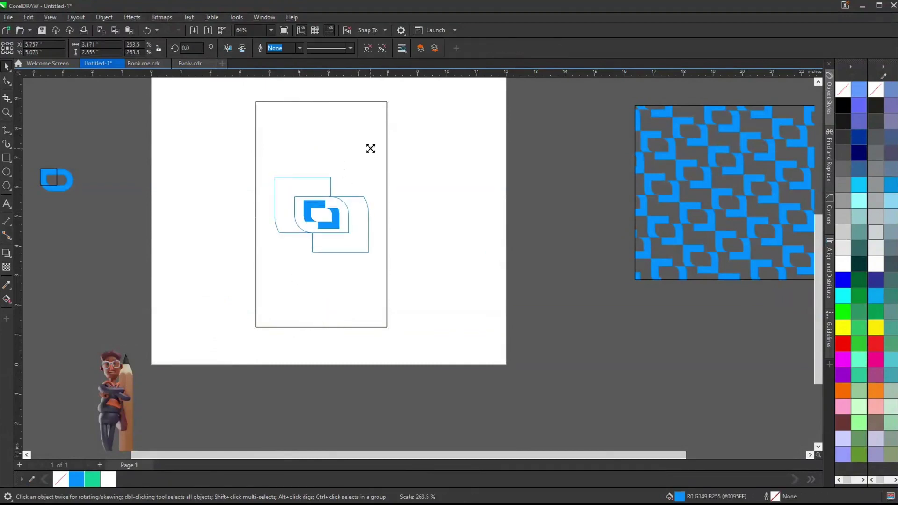
Step: Place the character bitmap over the middle of the enlarged pair and undo the accidental shift of the rectangle
click(206, 305)
key(ctrl+v)
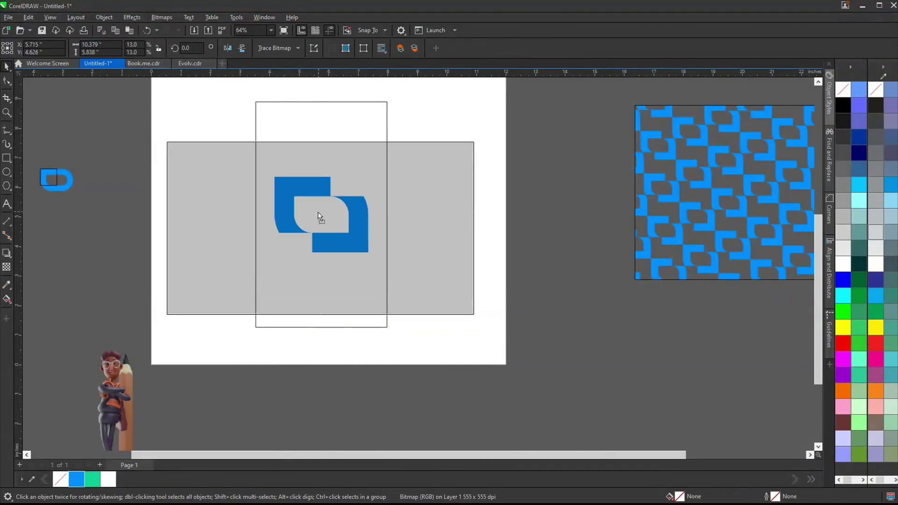
click(337, 219)
key(ctrl+z)
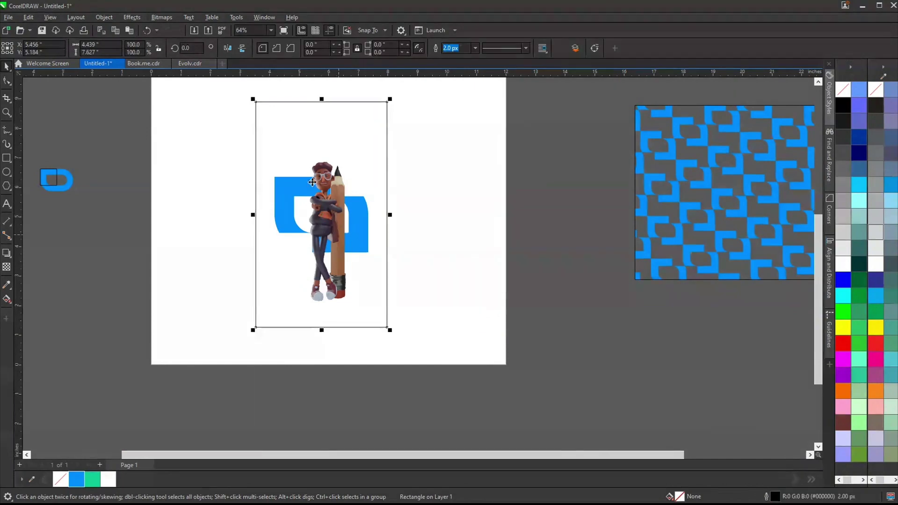
Step: Bring the enlarged interlocked pair in front of the character bitmap
drag(253, 125, 397, 319)
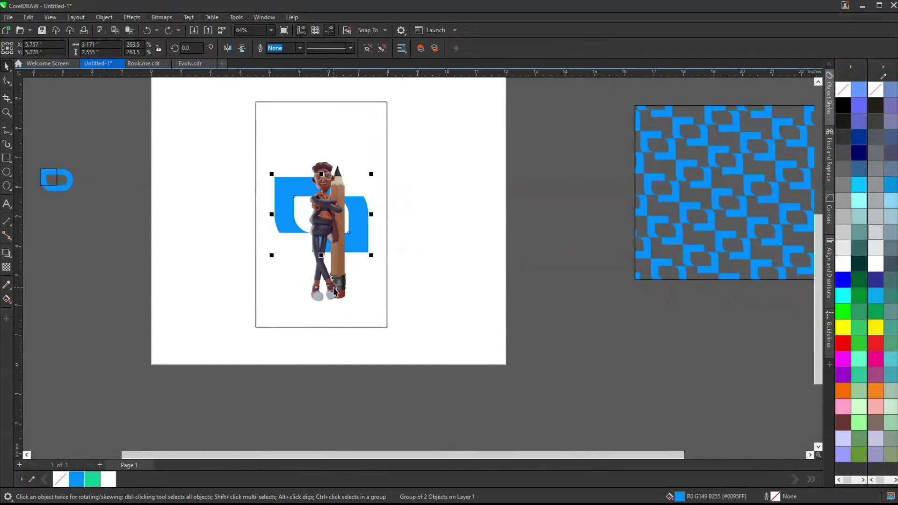
key(shift+Page_Up)
click(333, 255)
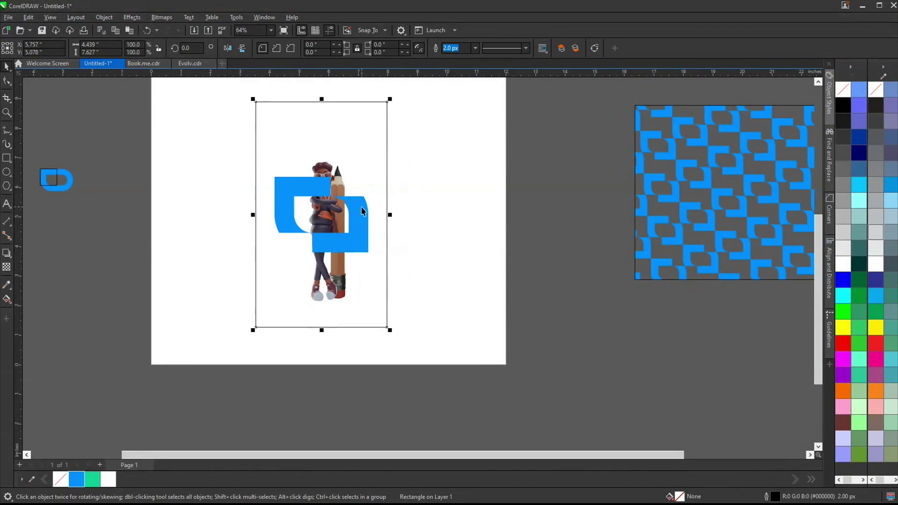
click(337, 168)
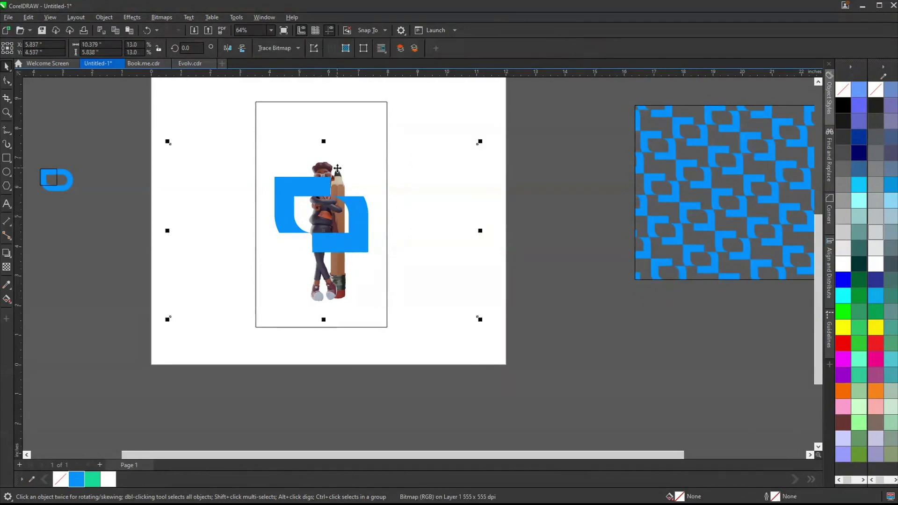
Step: Enlarge the character bitmap to 16.5%, shift it slightly up, and put the pair's upper-left piece behind the character
drag(479, 144, 521, 118)
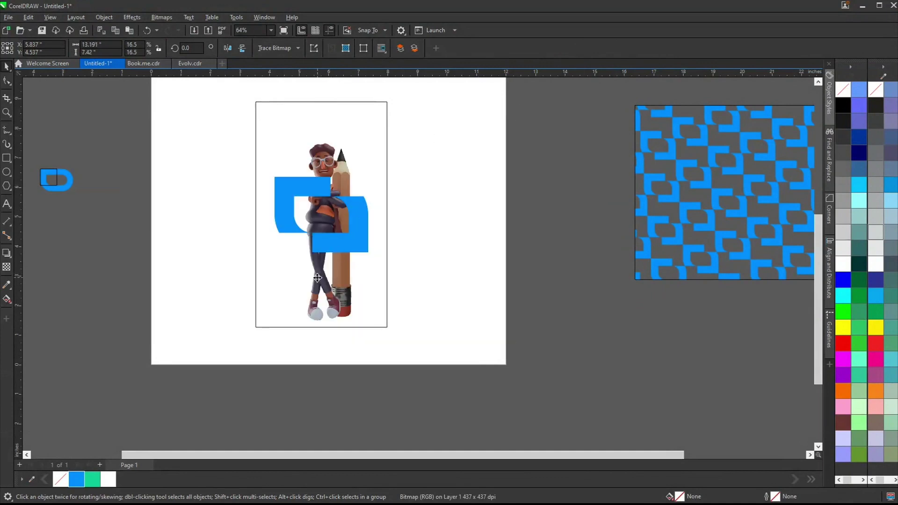
drag(318, 280, 314, 276)
click(283, 183)
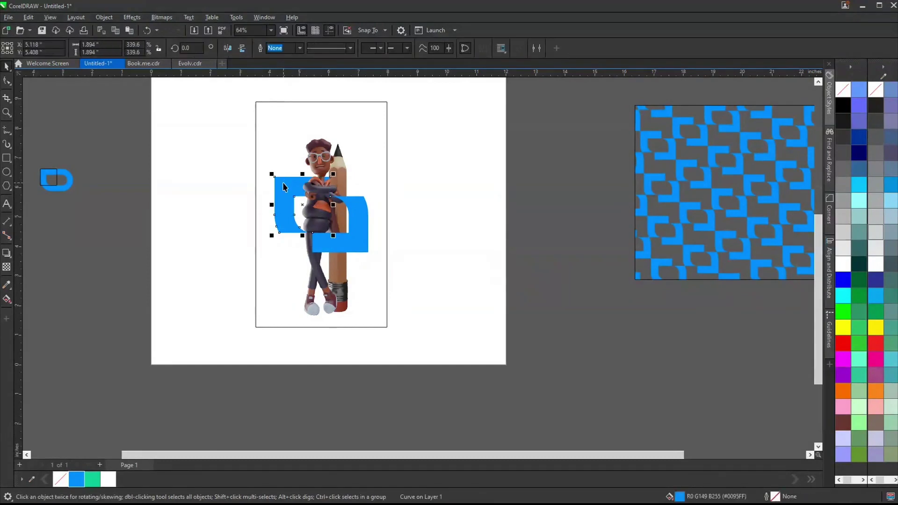
click(468, 208)
Step: Enlarge the character bitmap from its center to 17.6%
key(F2)
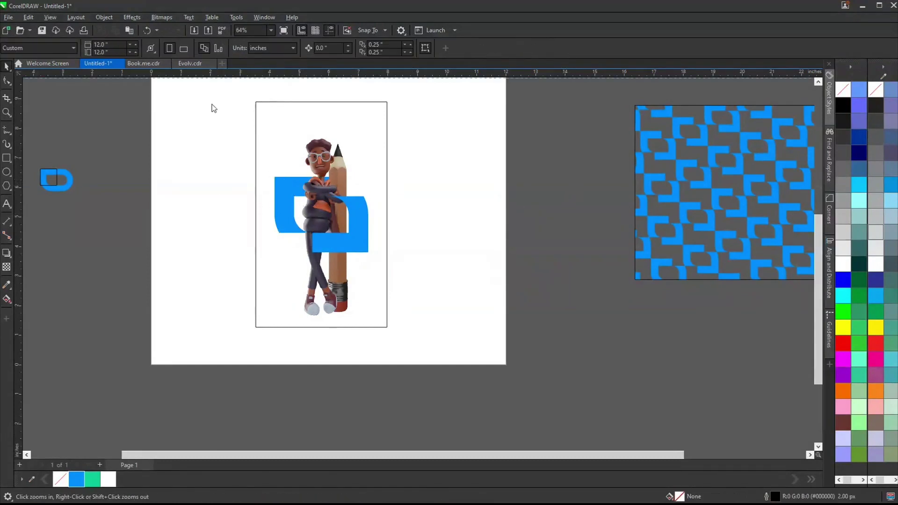
drag(212, 72, 333, 71)
drag(233, 88, 401, 335)
click(430, 331)
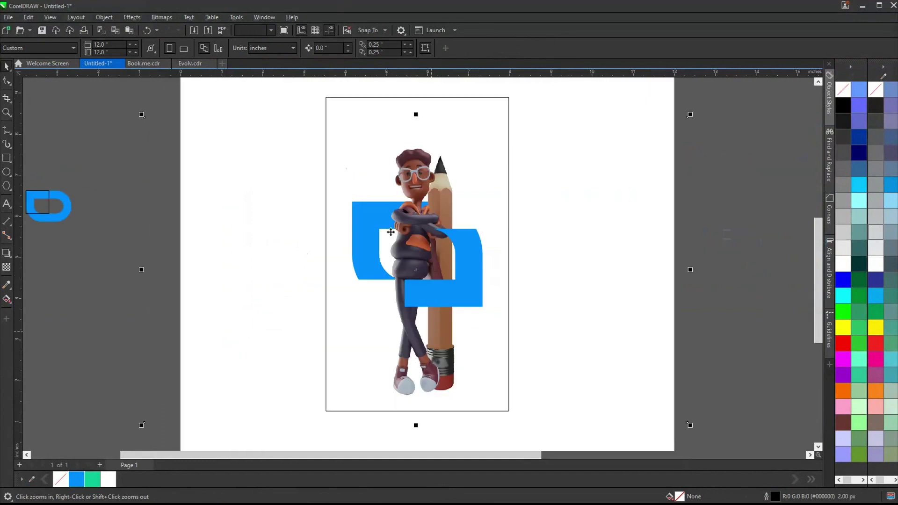
key(space)
drag(140, 115, 124, 98)
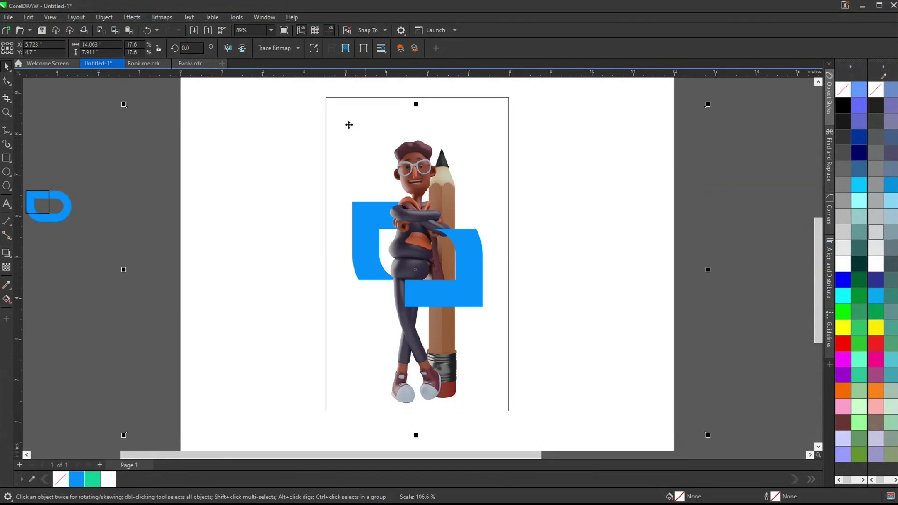
Step: Fill the portrait rectangle with deep navy blue and darken it with black to #00004B
click(332, 100)
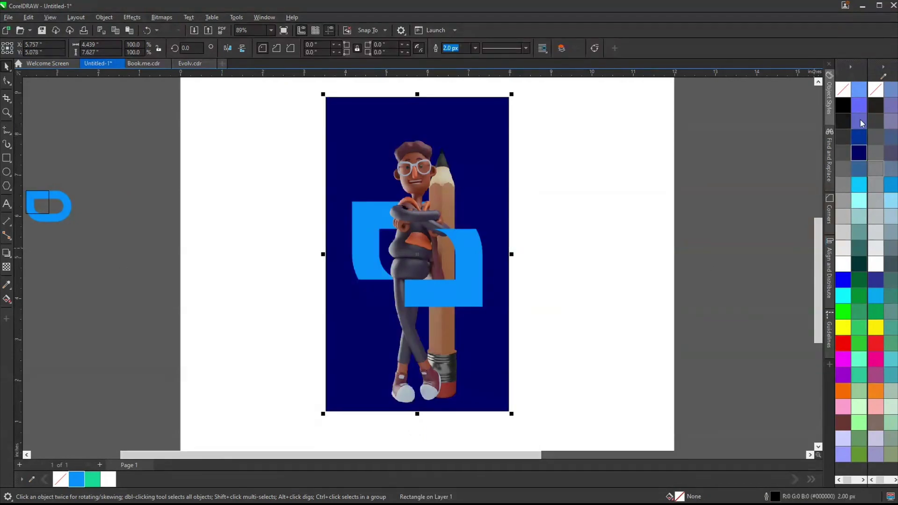
click(859, 153)
ctrl+click(843, 106)
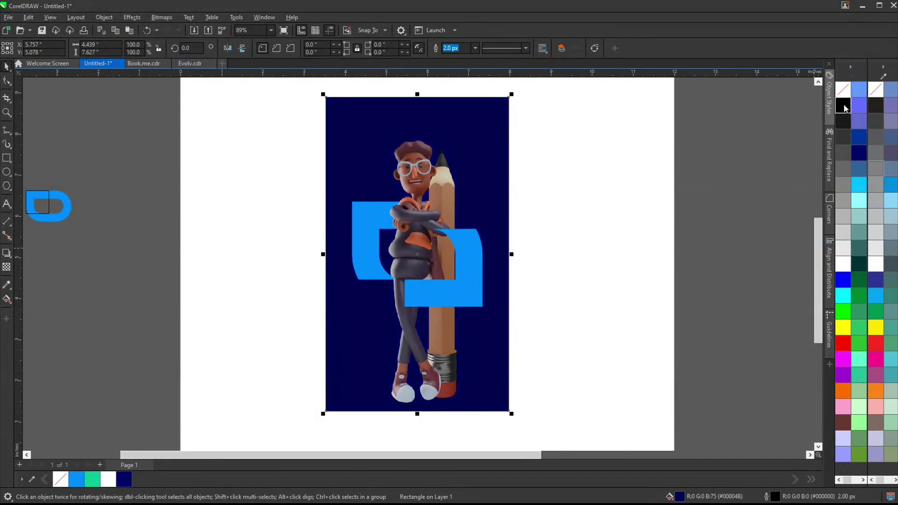
Step: Intersect the character bitmap with the navy rectangle and delete the oversized original bitmap
click(697, 198)
scroll(407, 248, down, 2)
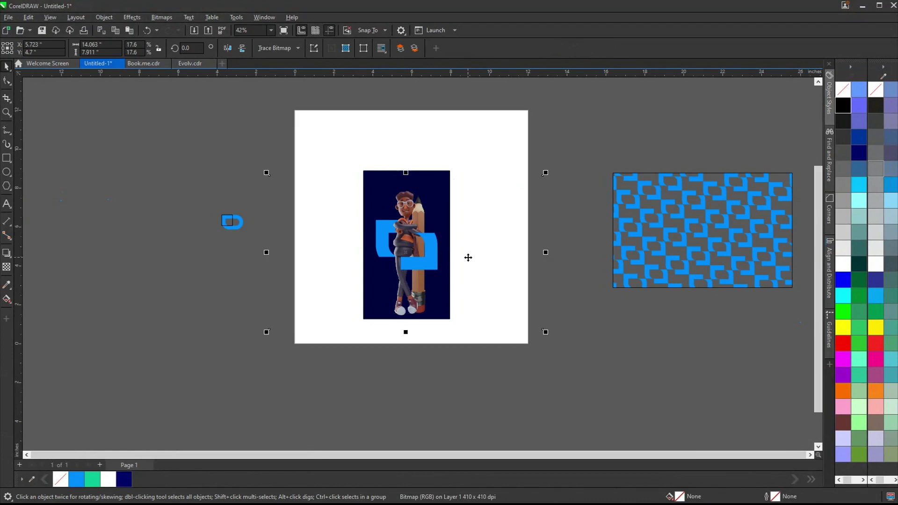
shift+click(439, 176)
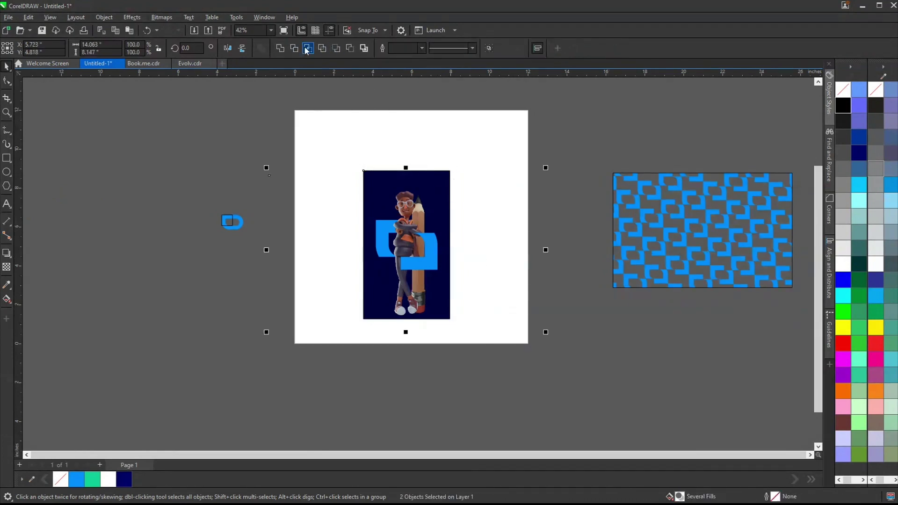
click(306, 48)
click(479, 282)
key(Delete)
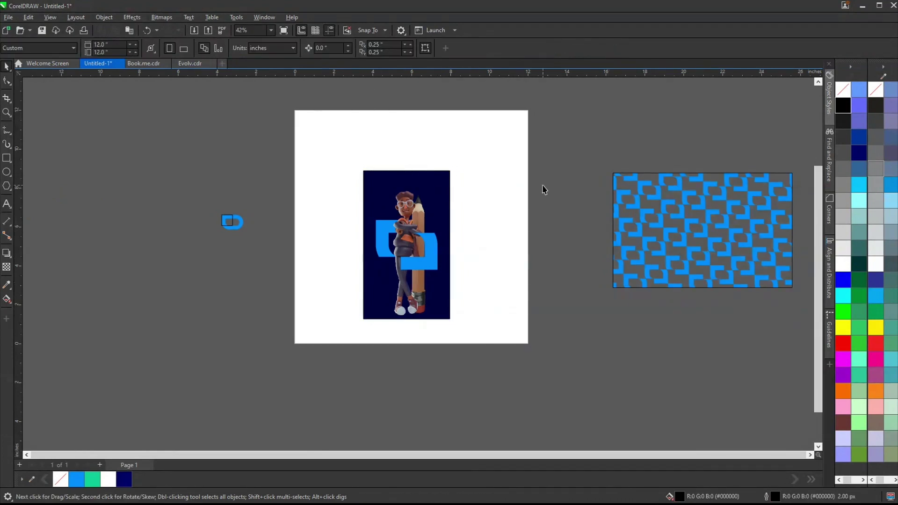
Step: Group the character with the two interlocked pieces, scale the group to 92%, and reposition it near the rectangle's middle
key(z)
drag(301, 126, 507, 370)
key(space)
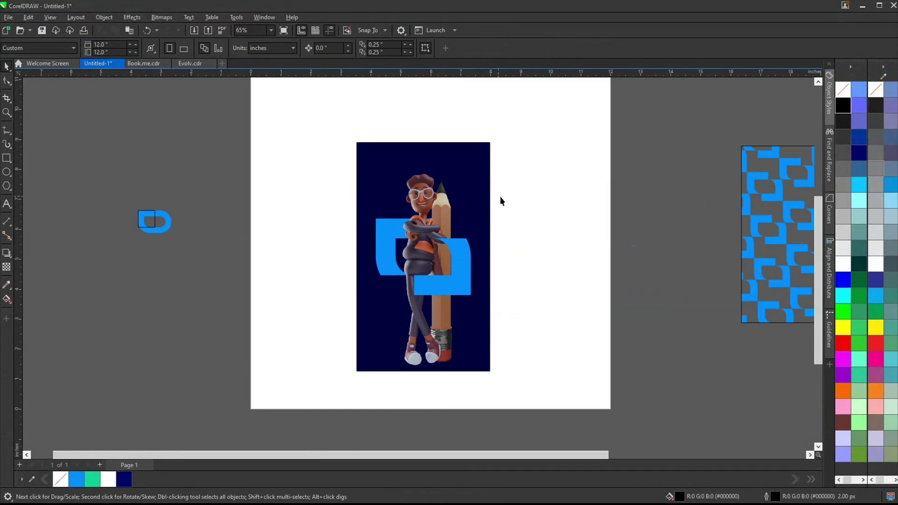
drag(316, 155, 527, 391)
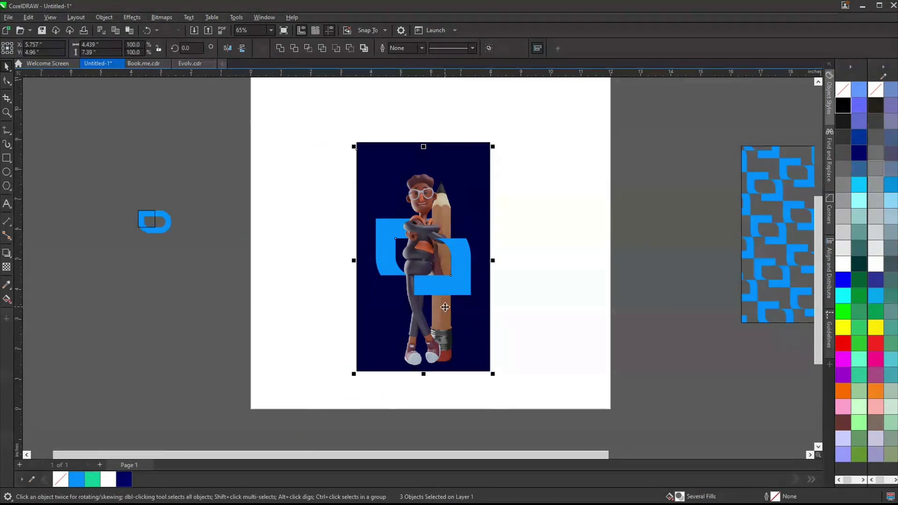
key(ctrl+g)
drag(425, 230, 425, 224)
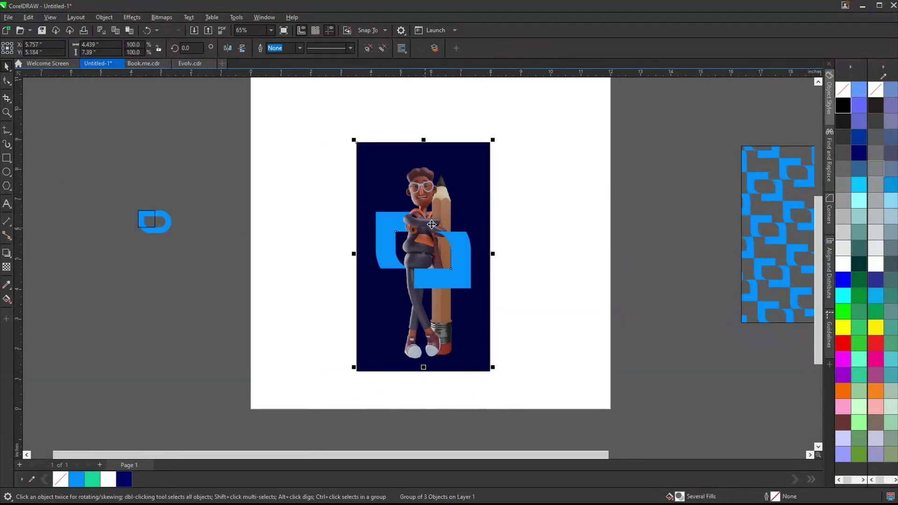
drag(491, 139, 481, 158)
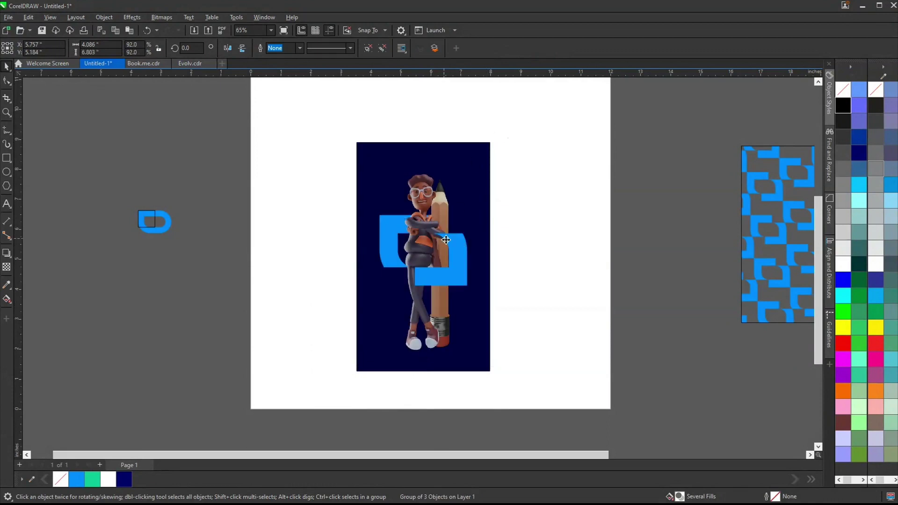
click(561, 212)
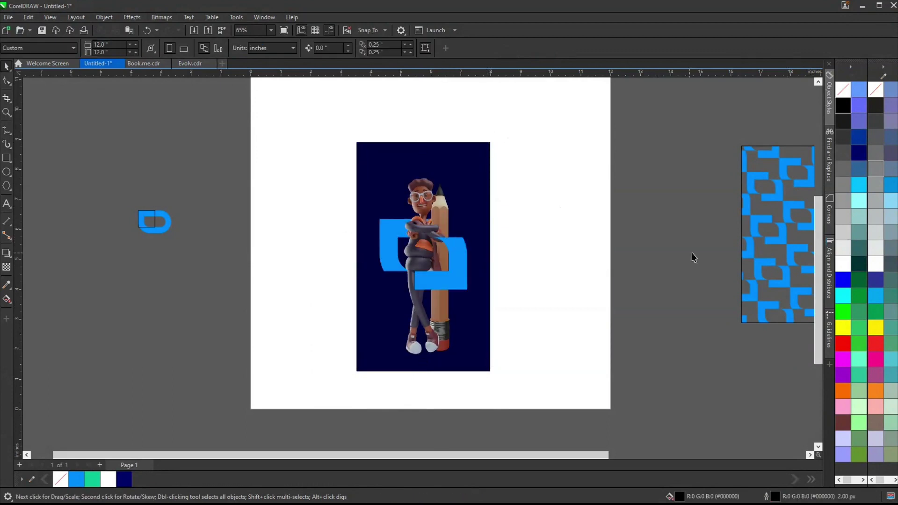
Step: Copy the white-text Book.me logo from page 2 of Book.me.cdr and paste it into the Untitled-1 document
click(147, 63)
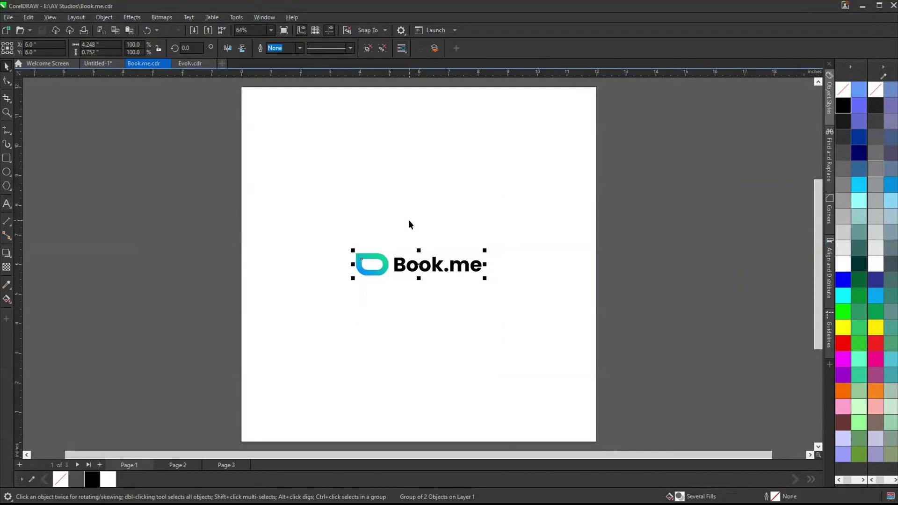
key(Page_Down)
click(419, 269)
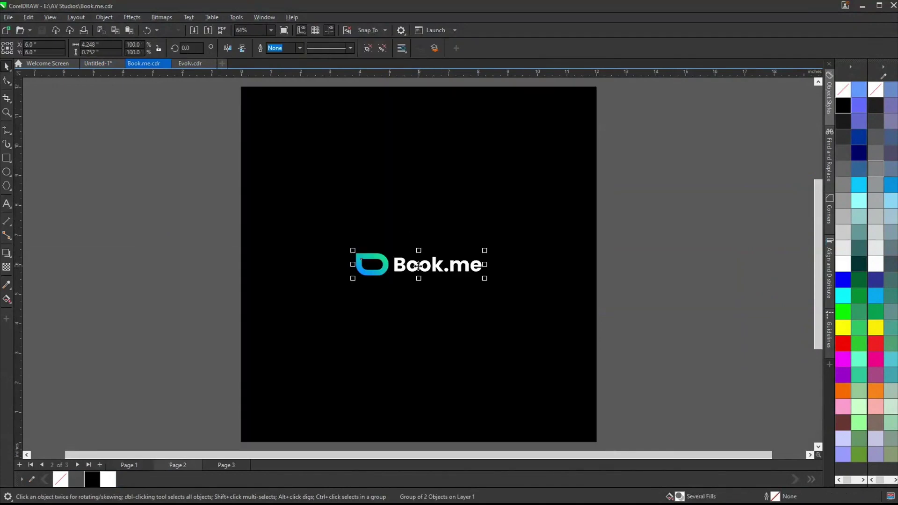
key(ctrl+c)
key(ctrl+Tab)
key(ctrl+v)
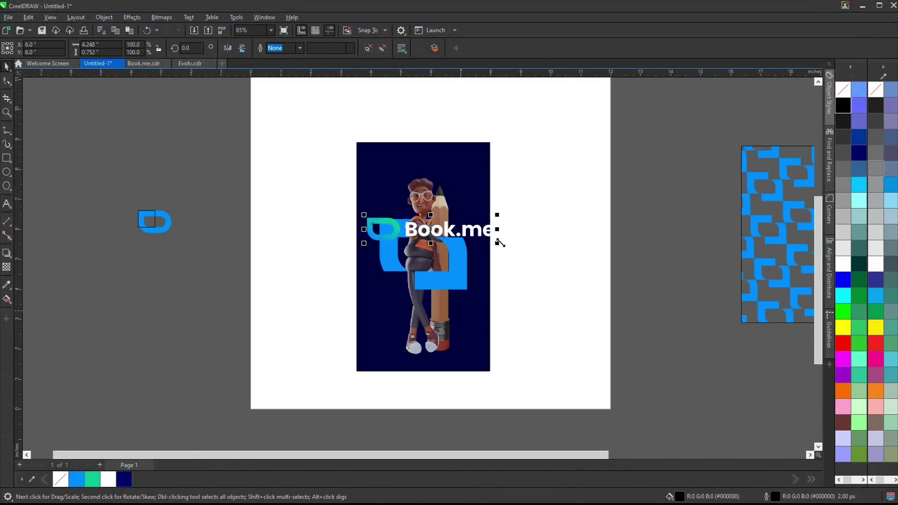
Step: Shrink the pasted logo to about 1.31 inches wide and place it in the navy rectangle's upper-left corner
drag(440, 259, 410, 263)
drag(383, 222, 387, 167)
key(Escape)
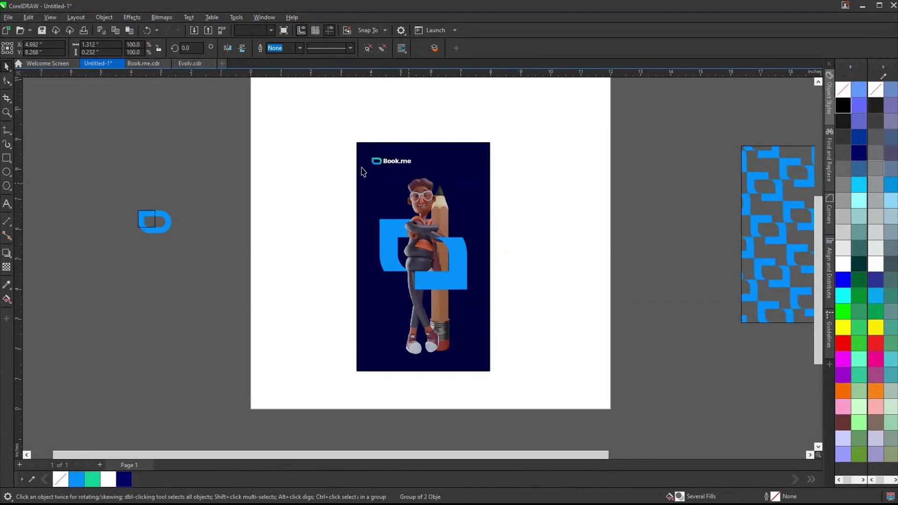
key(z)
drag(310, 116, 512, 382)
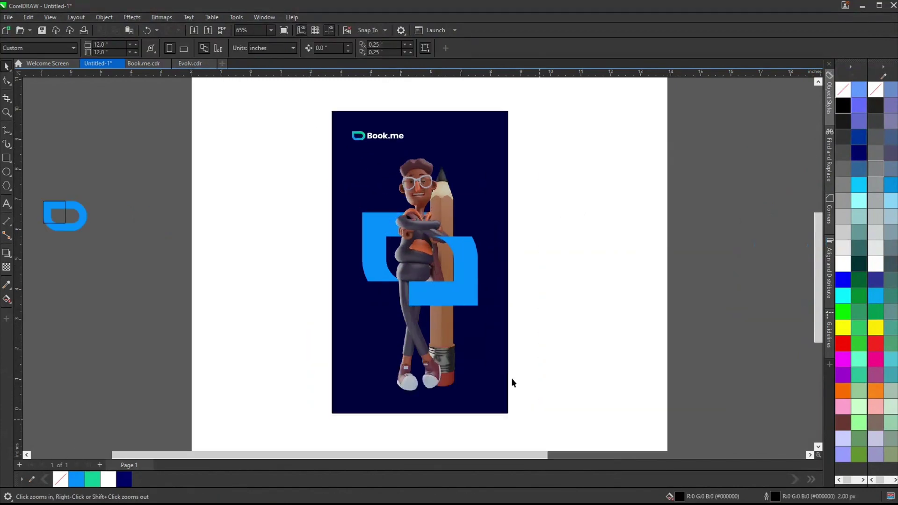
key(space)
click(422, 277)
scroll(422, 278, down, 2)
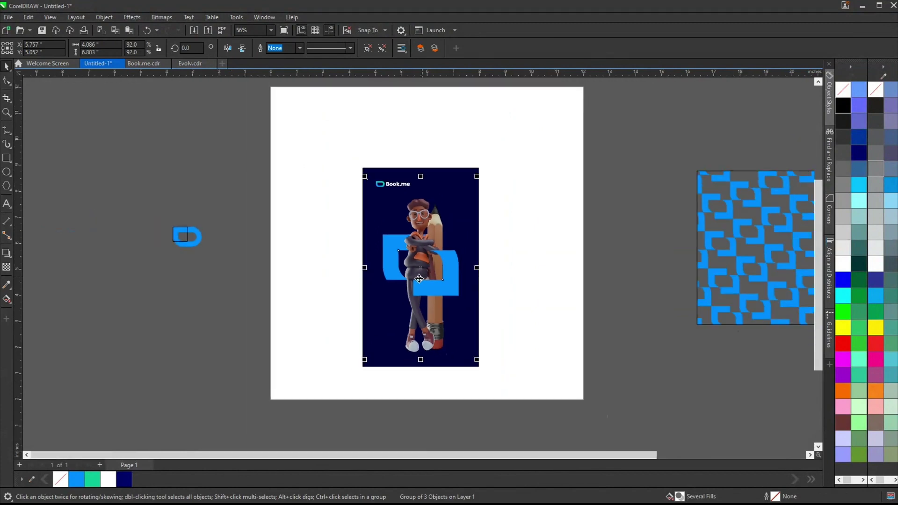
Step: Open the contents of the clipped blue pattern and move the character group to the left off the navy rectangle
click(728, 240)
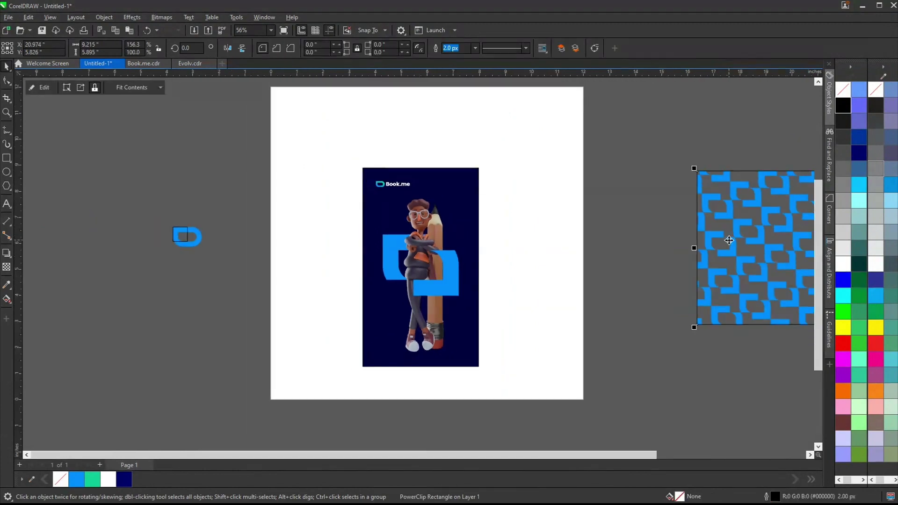
ctrl+click(732, 247)
drag(729, 245, 479, 367)
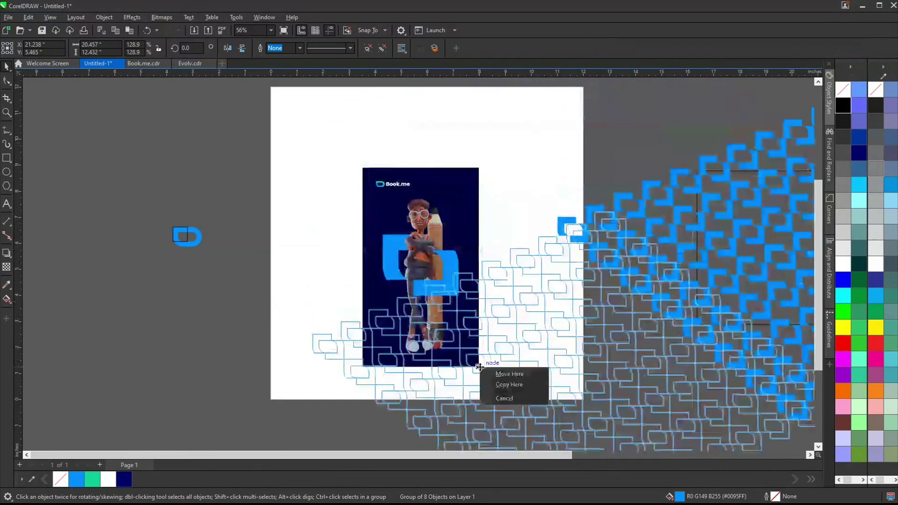
click(525, 398)
click(426, 267)
drag(425, 268, 312, 267)
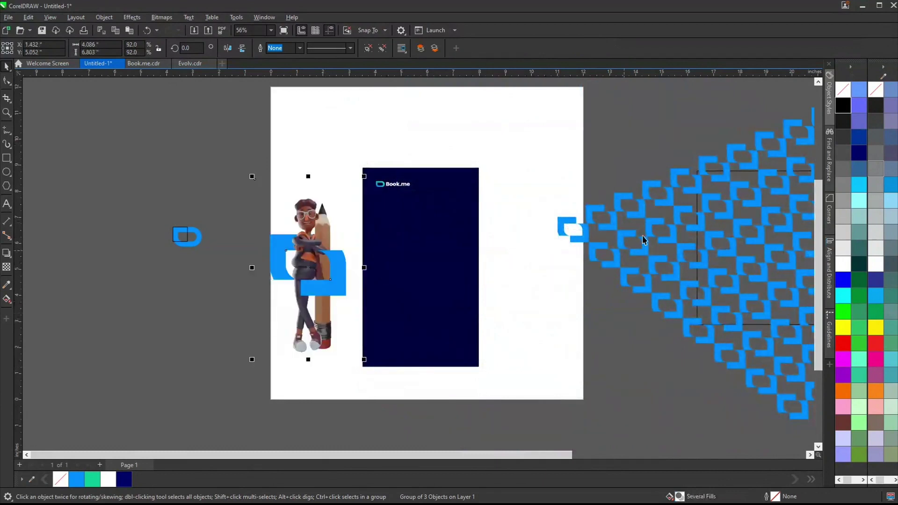
Step: Place a copy of the blue pattern group inside the navy rectangle as PowerClip contents
click(628, 257)
drag(608, 255, 434, 268)
click(436, 314)
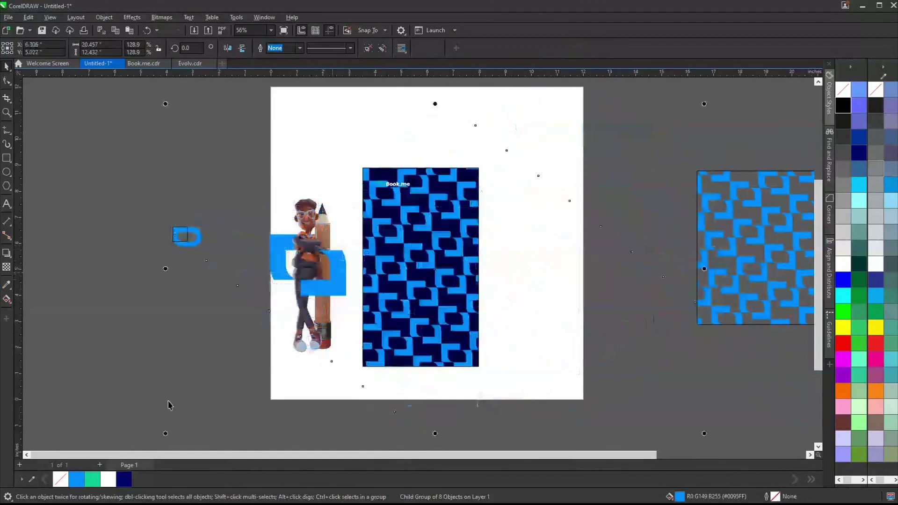
Step: Recolor the pattern inside the rectangle to dark navy #000047 and finish editing the clipped contents
click(123, 479)
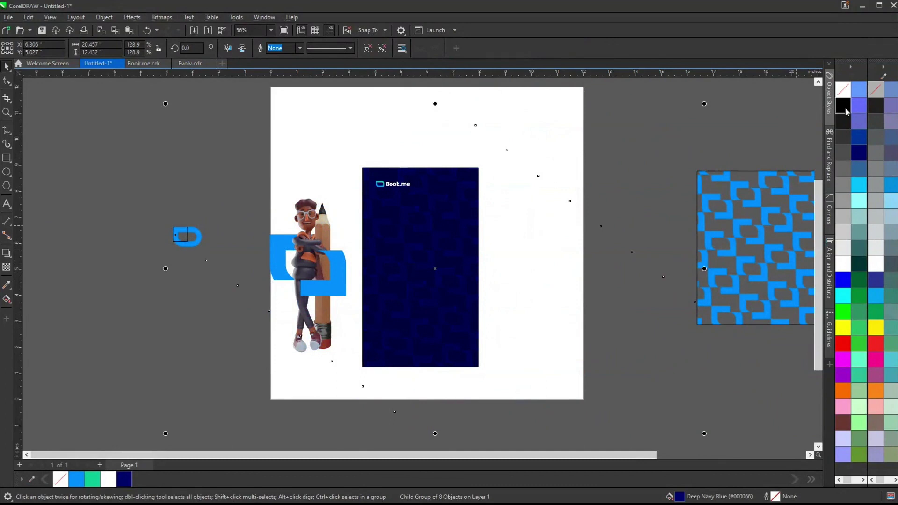
click(124, 479)
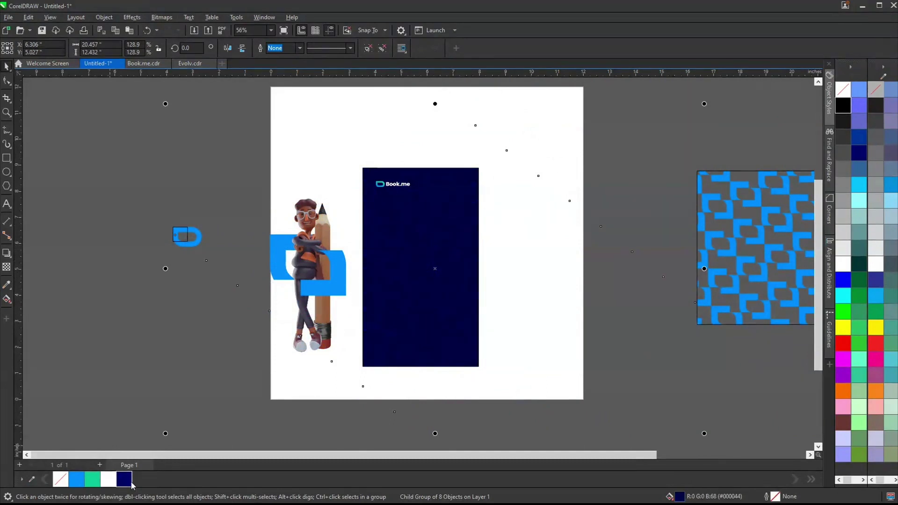
click(326, 275)
click(316, 288)
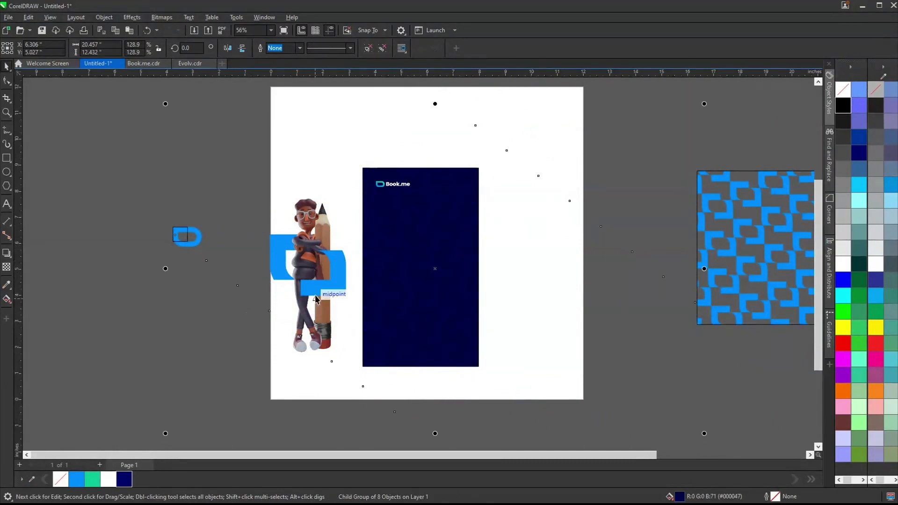
key(Escape)
Step: Center the character group horizontally on the patterned navy rectangle
click(318, 286)
shift+click(411, 276)
key(c)
click(602, 217)
Step: Examine the subtle navy pattern around the logo and character up close
key(F2)
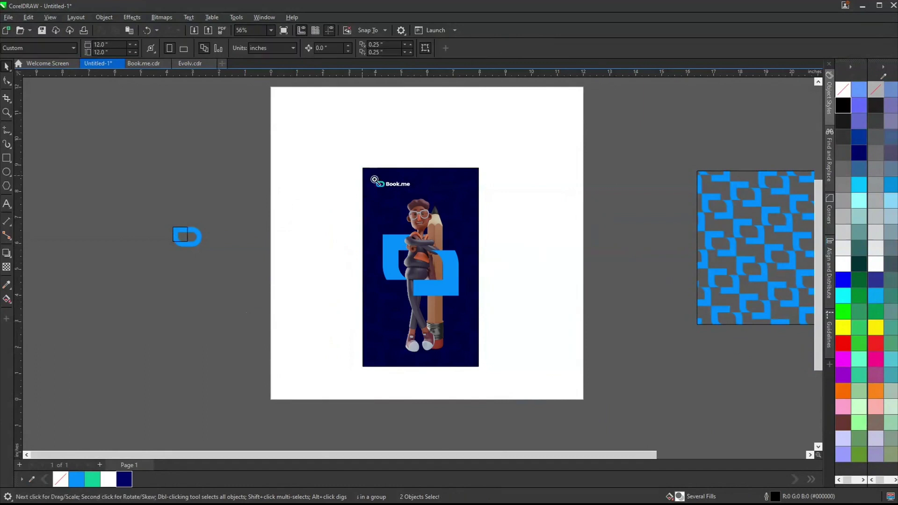
drag(314, 125, 521, 362)
scroll(452, 195, up, 5)
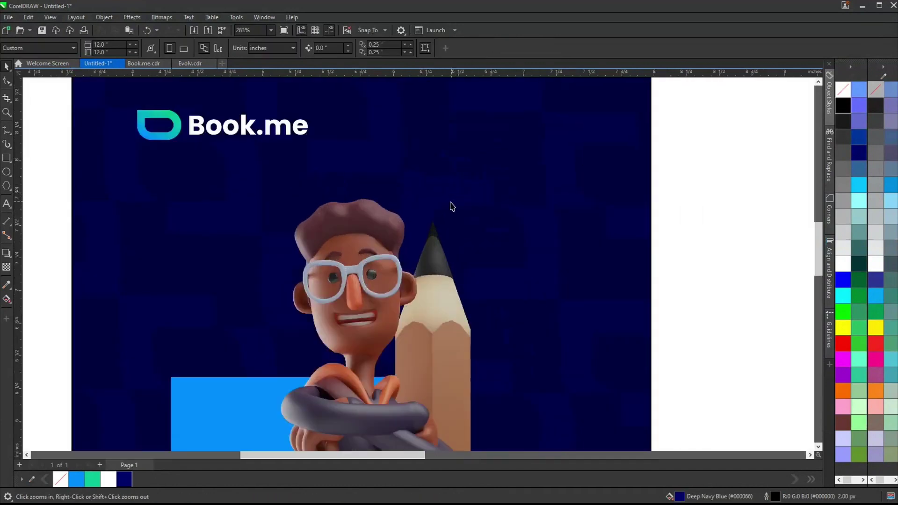
scroll(451, 206, down, 6)
scroll(450, 208, up, 3)
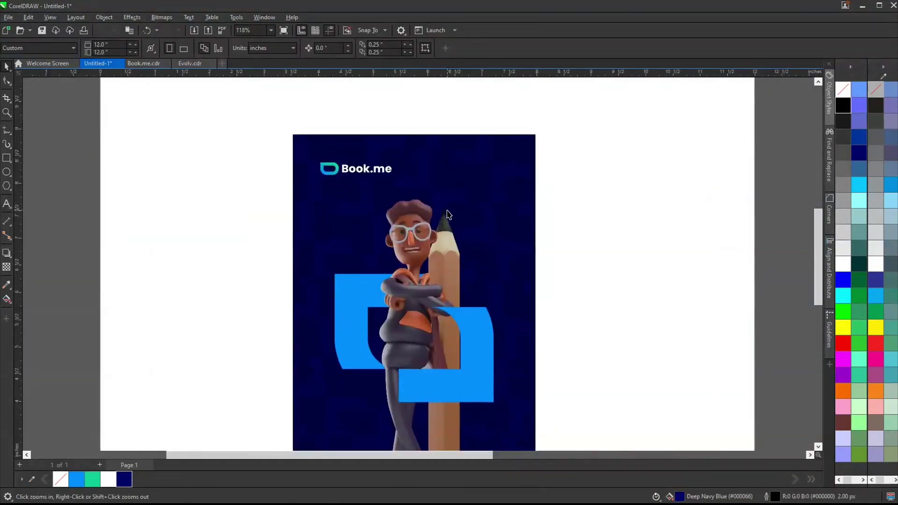
scroll(448, 215, down, 4)
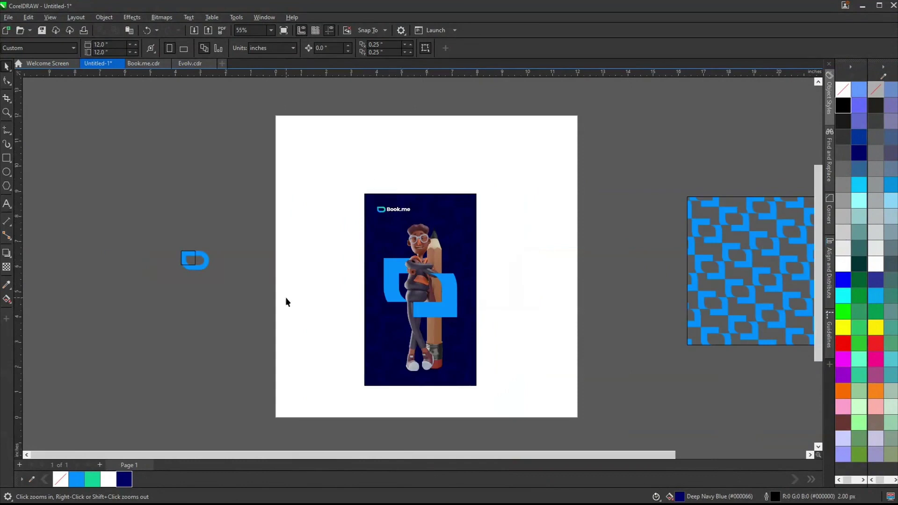
Step: Group the finished portrait layout, move it off the page, and bring the solid blue logo icon onto the page
key(space)
drag(307, 147, 535, 436)
drag(132, 261, 124, 248)
key(ctrl+g)
drag(206, 262, 442, 254)
Step: Draw a rectangle about 0.55 × 0.38 inches over the blue icon's lower-left quarter and intersect it with the icon
key(z)
drag(383, 226, 470, 281)
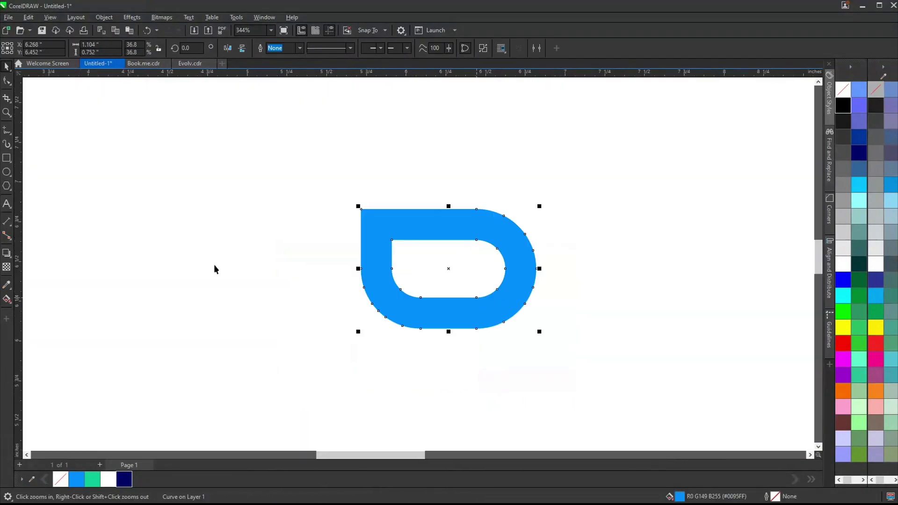
click(7, 159)
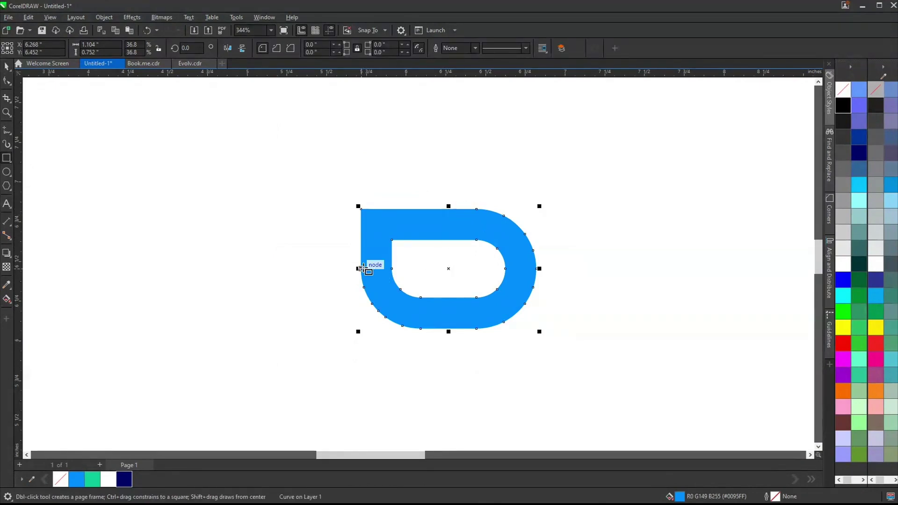
drag(362, 269, 449, 328)
key(space)
shift+click(487, 310)
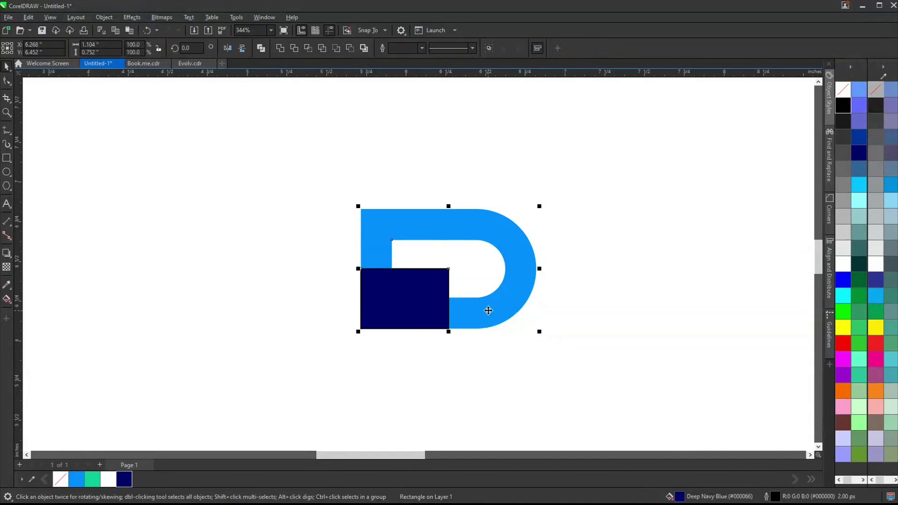
click(310, 50)
Step: Delete the helper rectangle and separate the original icon from the curved quarter piece
drag(434, 280, 182, 192)
key(Delete)
click(444, 212)
drag(445, 212, 141, 174)
drag(444, 305, 462, 210)
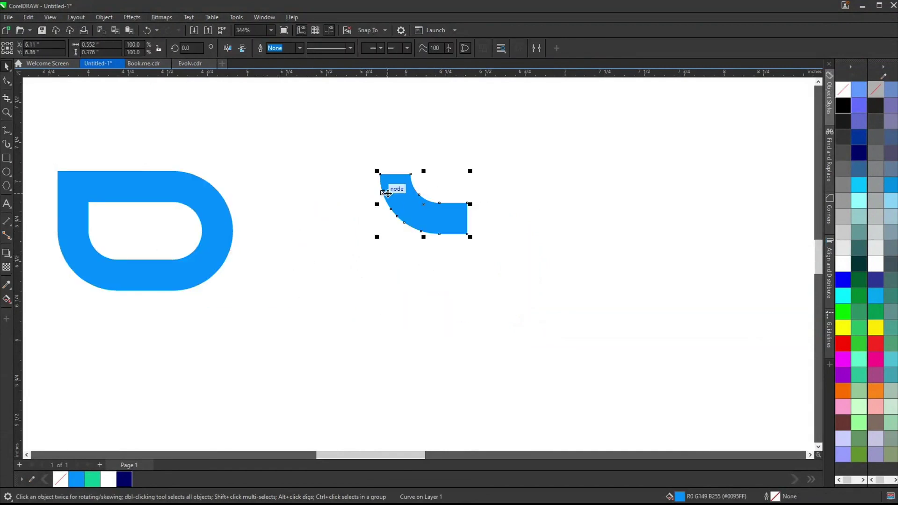
Step: Try to duplicate the curved piece corner to corner in a descending diagonal chain
drag(381, 176, 467, 235)
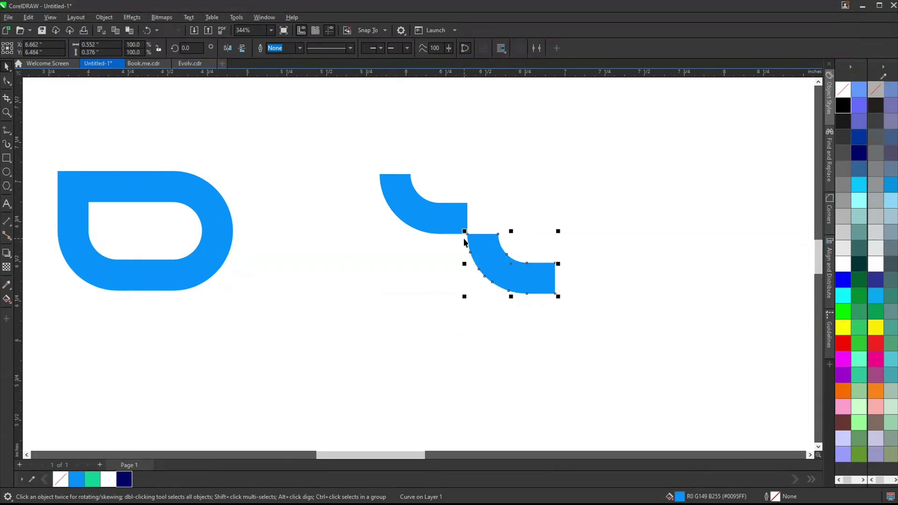
key(ctrl+r)
key(ctrl+r)
scroll(458, 234, down, 2)
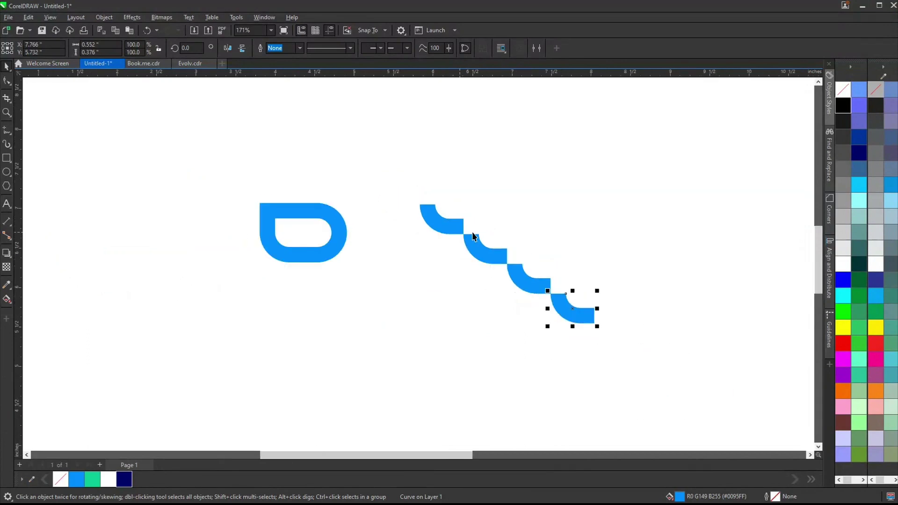
key(ctrl+z)
key(ctrl+z)
key(ctrl+z)
Step: Duplicate the curved piece horizontally so the copy's outer curve touches the original's upper end corner, and select both pieces
mouse_move(466, 234)
mouse_down()
mouse_move(418, 205)
mouse_move(477, 222)
mouse_move(464, 217)
mouse_move(481, 237)
mouse_move(472, 242)
mouse_up()
scroll(462, 206, up, 4)
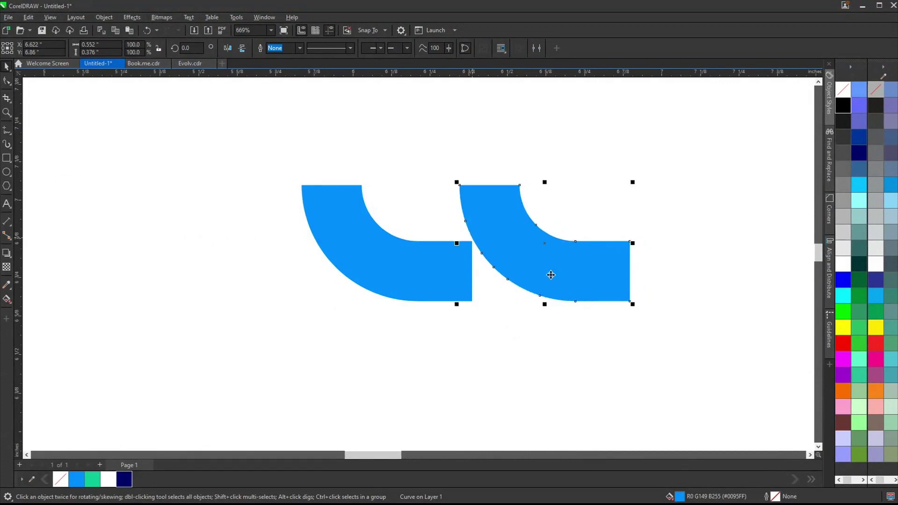
scroll(472, 244, up, 4)
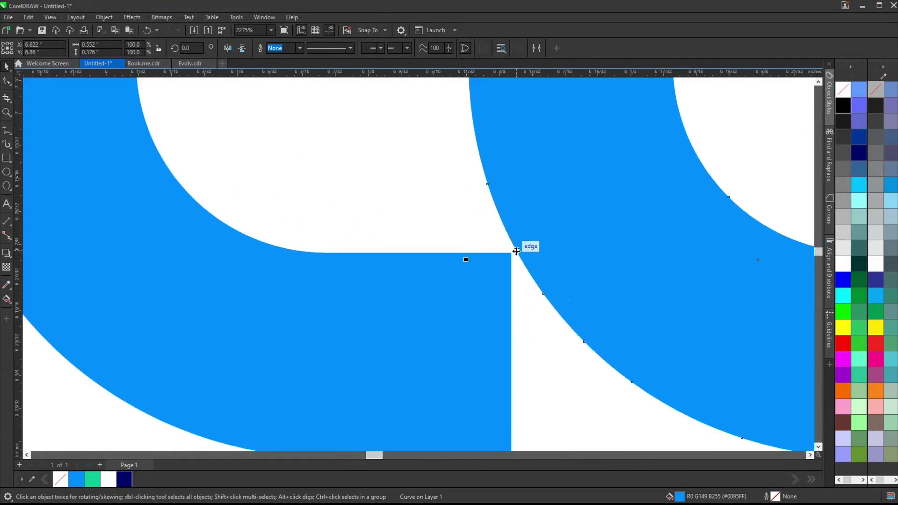
drag(517, 253, 510, 253)
scroll(313, 224, down, 5)
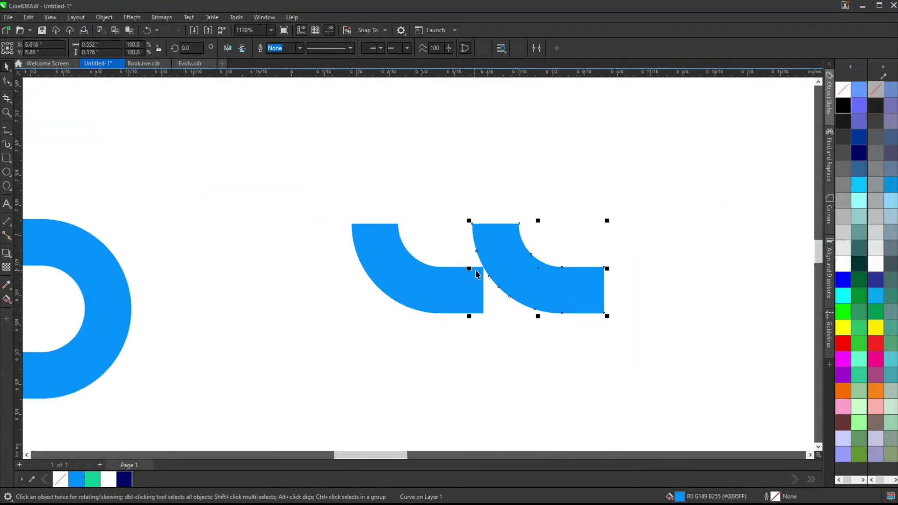
scroll(306, 206, down, 3)
click(300, 188)
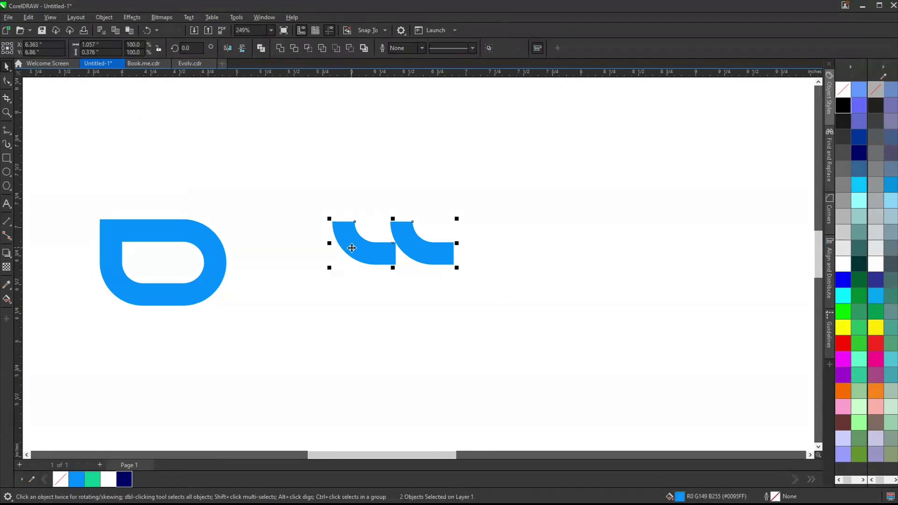
Step: Try to duplicate the pair of curved pieces horizontally beside the original pair
drag(338, 244, 454, 243)
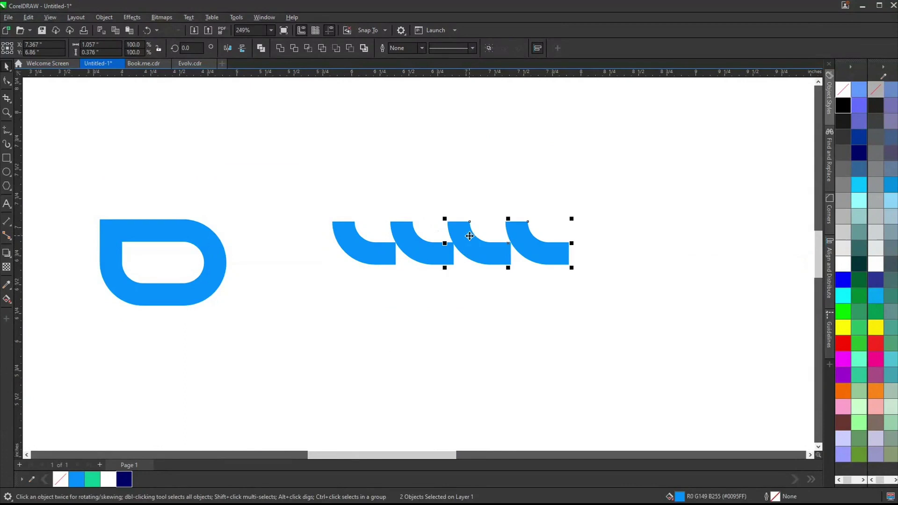
scroll(438, 245, up, 3)
key(ctrl+z)
Step: Duplicate the pair so its curve touches the previous piece's corner precisely, and repeat the duplication to form a row of 14 pieces
scroll(237, 240, up, 2)
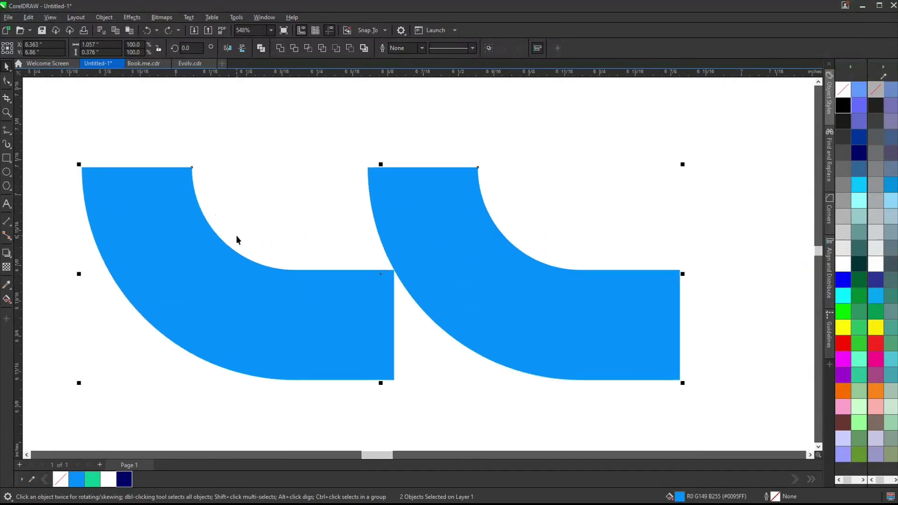
drag(106, 263, 680, 274)
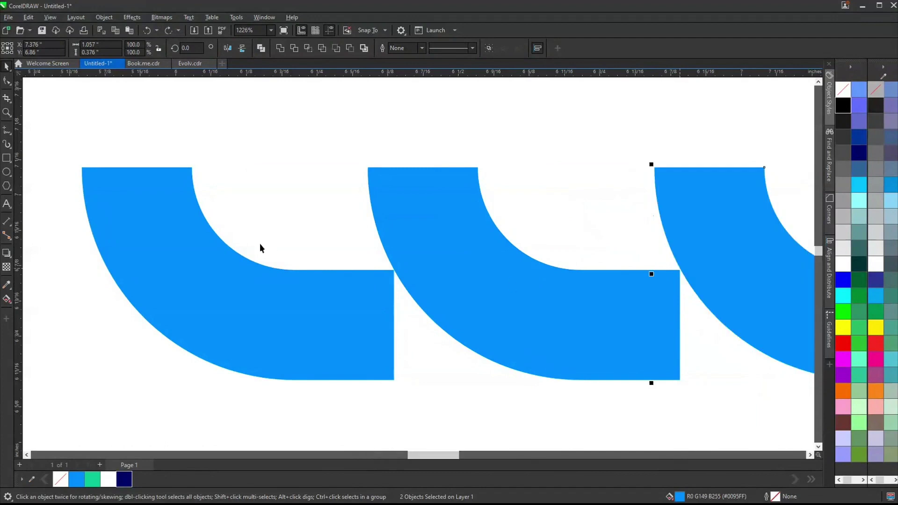
scroll(260, 241, down, 5)
key(ctrl+r)
key(ctrl+r)
key(ctrl+r)
key(ctrl+r)
key(ctrl+r)
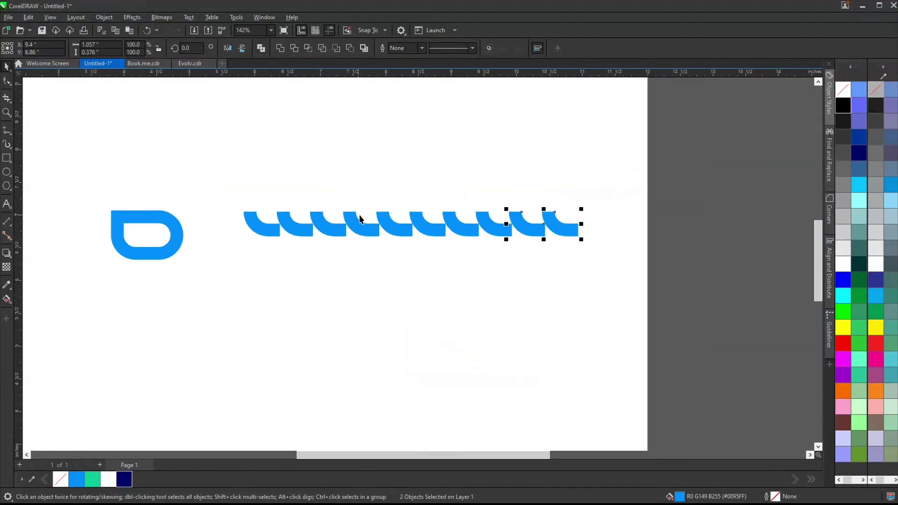
Step: Duplicate the whole row directly below itself and repeat the duplication to build a nine-row pattern of curved pieces
drag(190, 136, 775, 315)
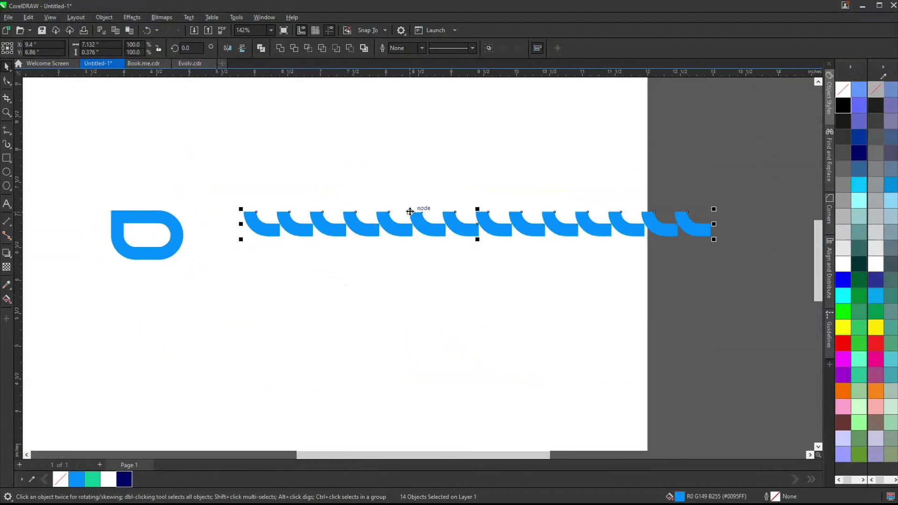
drag(455, 211, 475, 239)
key(ctrl+r)
key(ctrl+r)
key(ctrl+r)
key(ctrl+r)
key(ctrl+r)
key(ctrl+r)
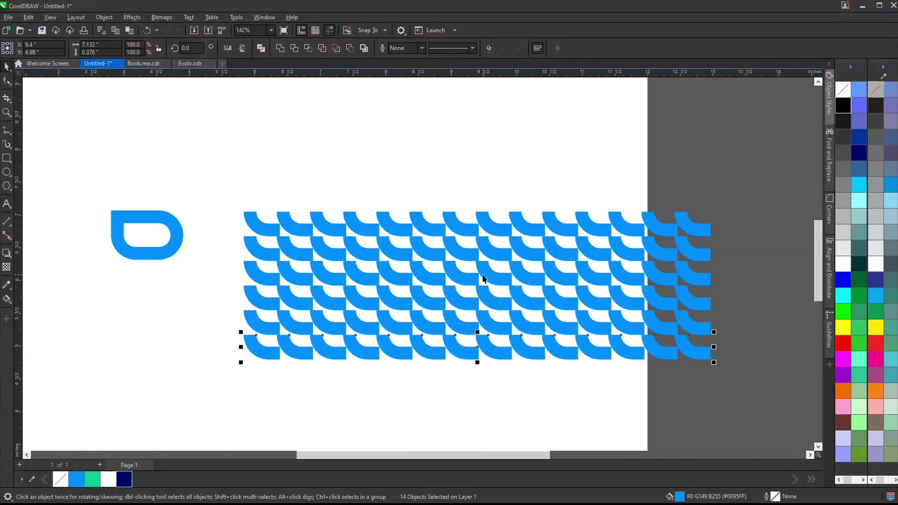
scroll(416, 257, down, 1)
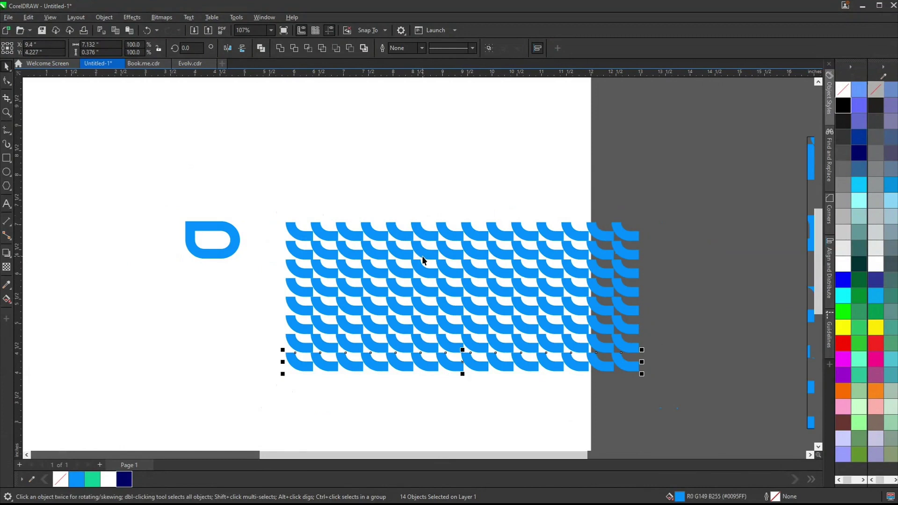
scroll(382, 235, down, 3)
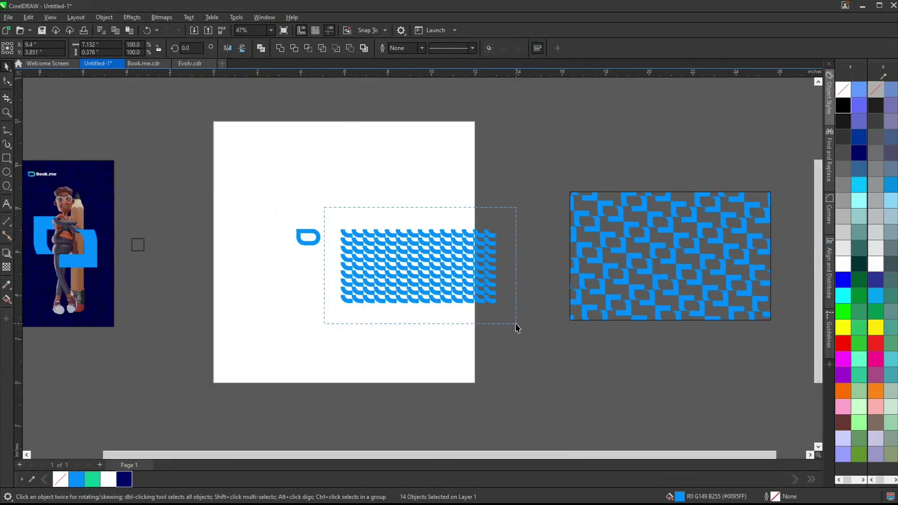
Step: Group all rows of curved pieces into a single pattern object
drag(516, 326, 514, 327)
key(ctrl+g)
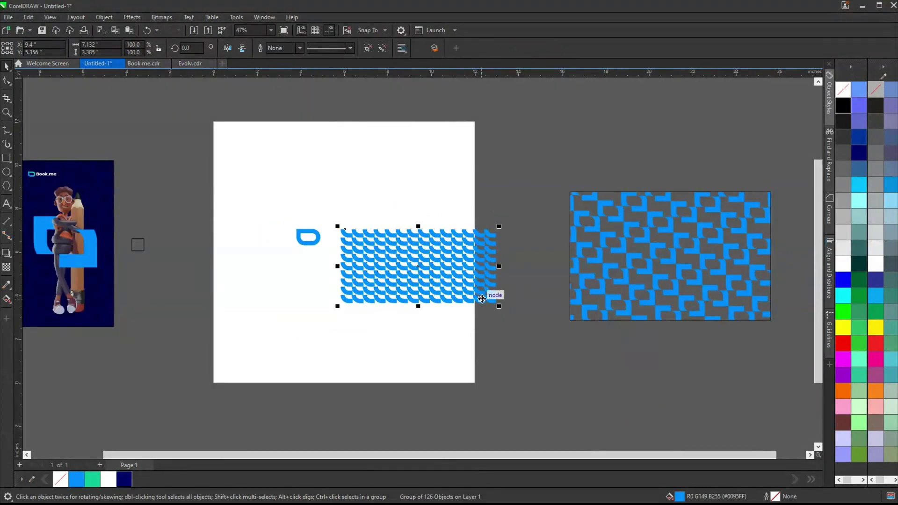
key(z)
drag(316, 196, 567, 317)
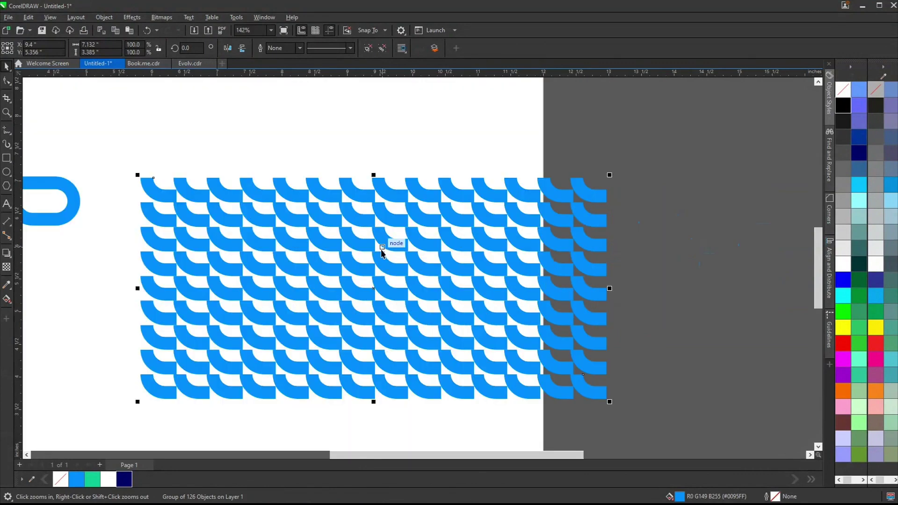
right_click(381, 279)
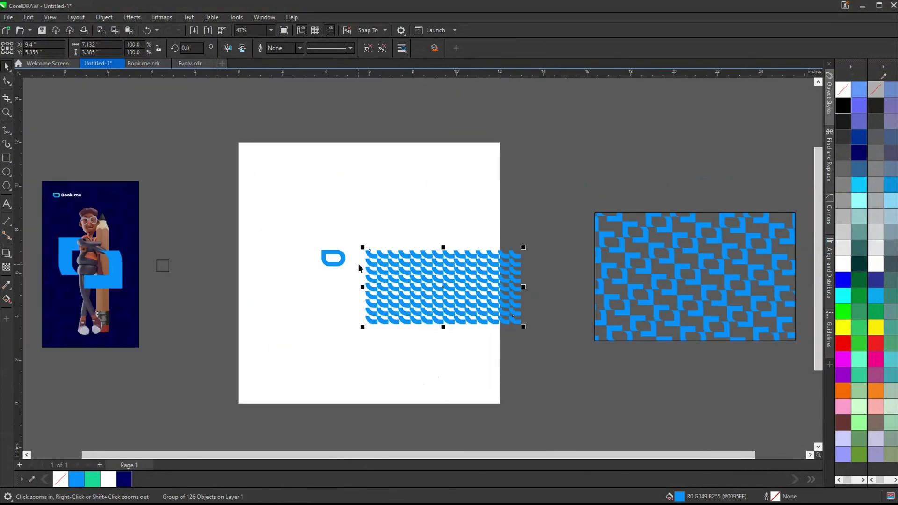
Step: Duplicate the clipped icon-pattern rectangle at the page's lower edge, and extract and delete the copy's contents to leave an empty PowerClip frame
key(space)
click(633, 228)
drag(633, 228, 334, 364)
right_click(357, 363)
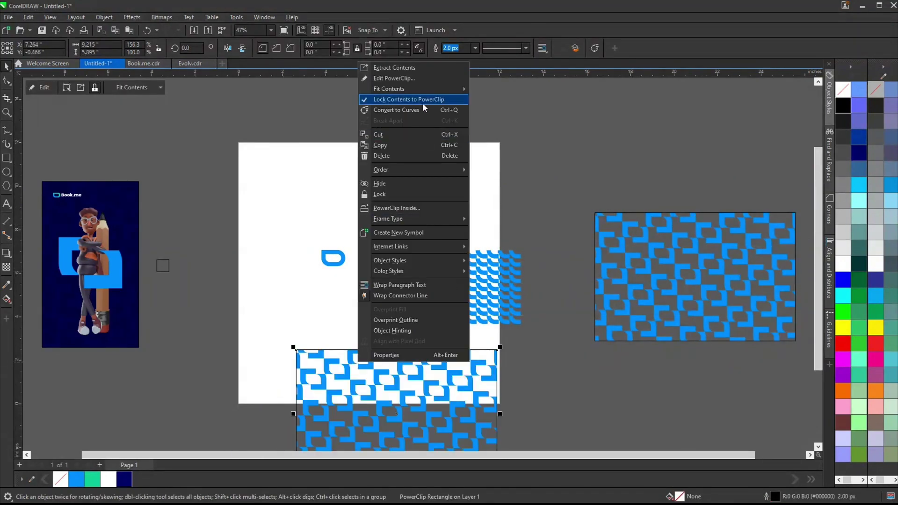
click(399, 70)
key(Delete)
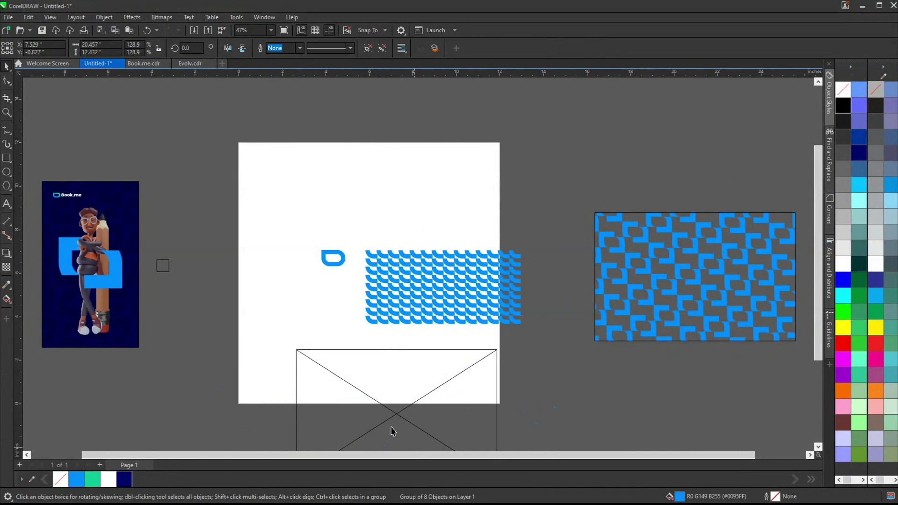
Step: Place the grouped curved pattern inside the empty frame, and fill both pattern frames with white
click(841, 266)
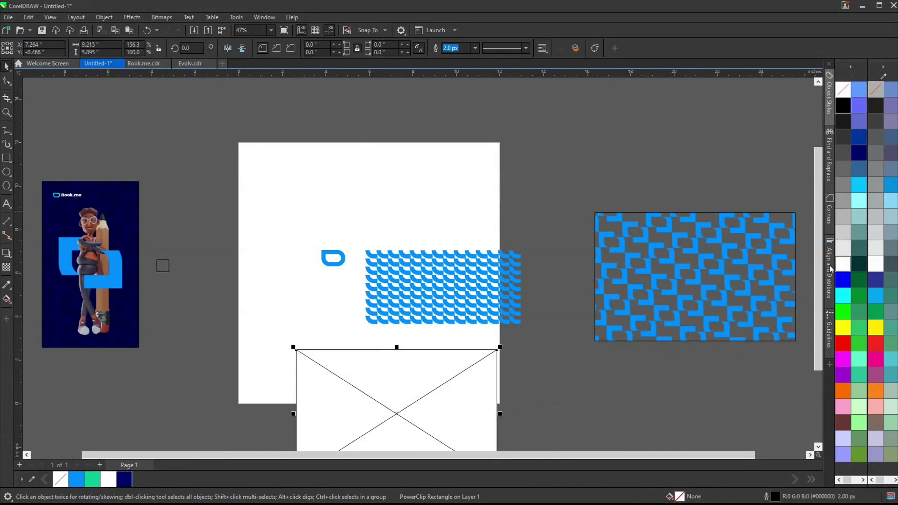
click(432, 265)
drag(432, 264, 376, 414)
click(777, 299)
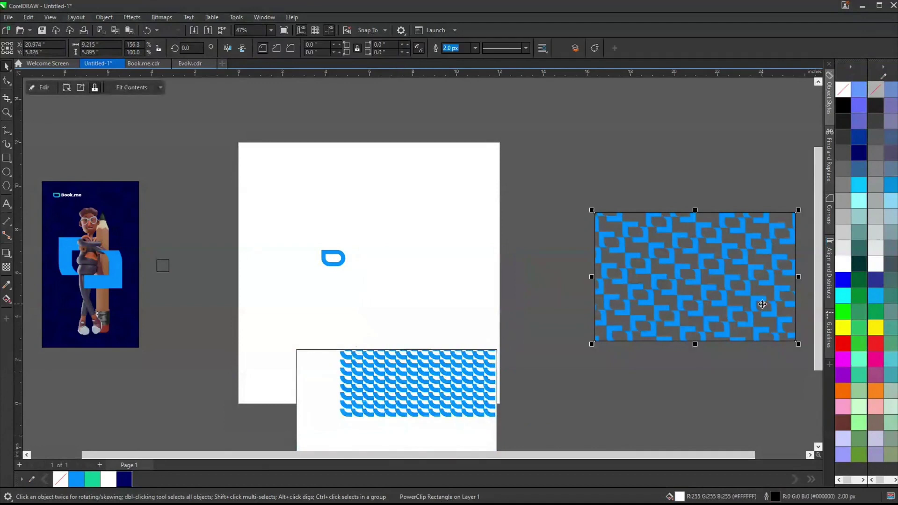
click(844, 267)
Step: Move the curved-pattern frame up the page and enlarge its clipped pattern to about 13.9 × 6.6 inches so it covers the frame
drag(421, 388, 491, 220)
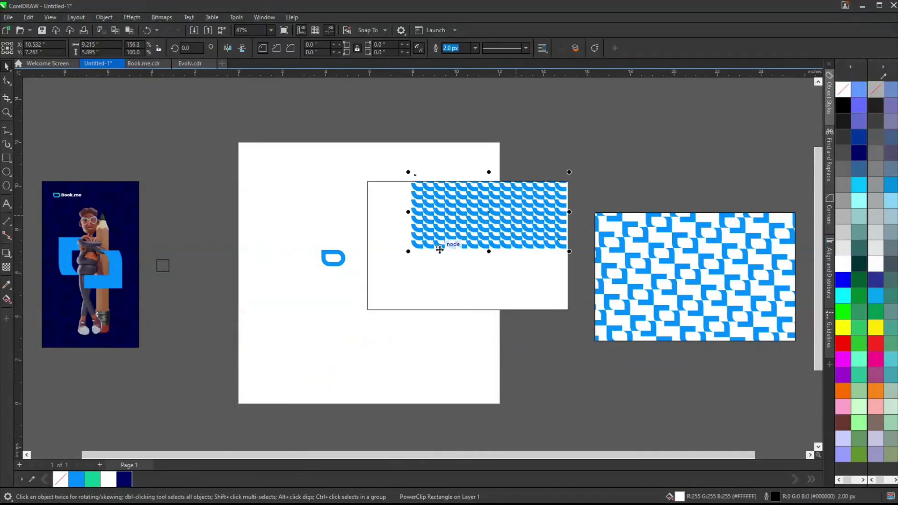
drag(407, 254, 323, 291)
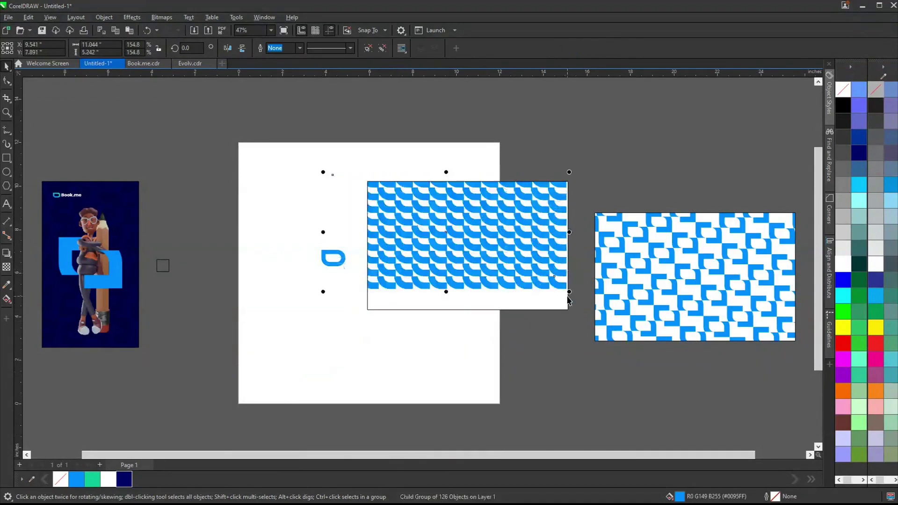
drag(568, 292, 627, 362)
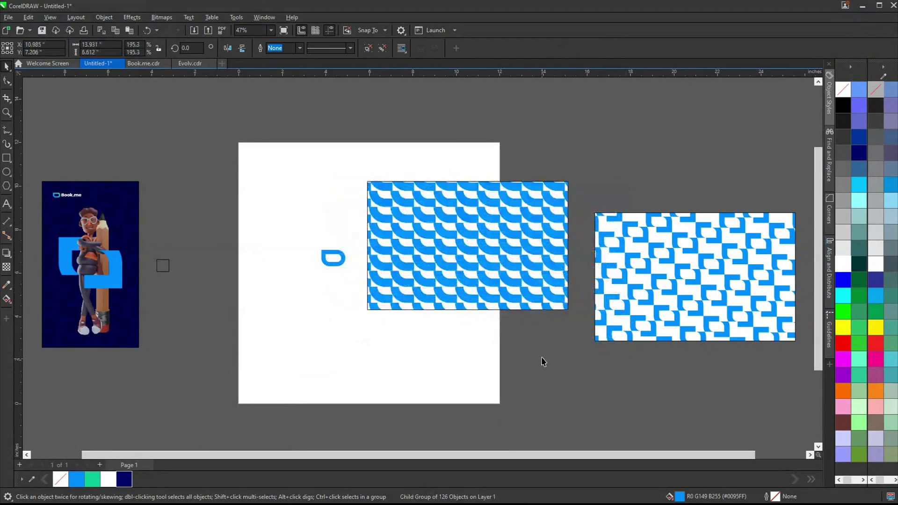
Step: Move the curved-pattern frame off the page to just above the icon-pattern frame, and select both frames
click(439, 242)
drag(440, 242, 668, 141)
shift+click(667, 269)
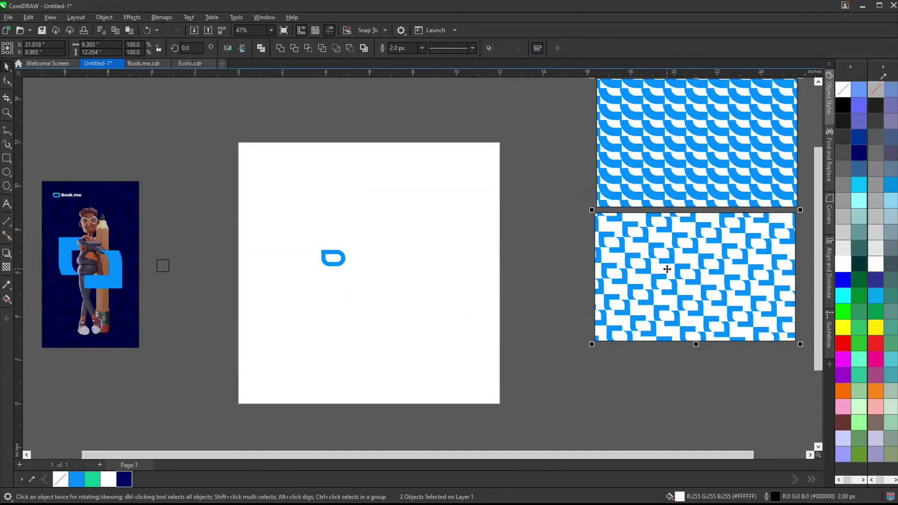